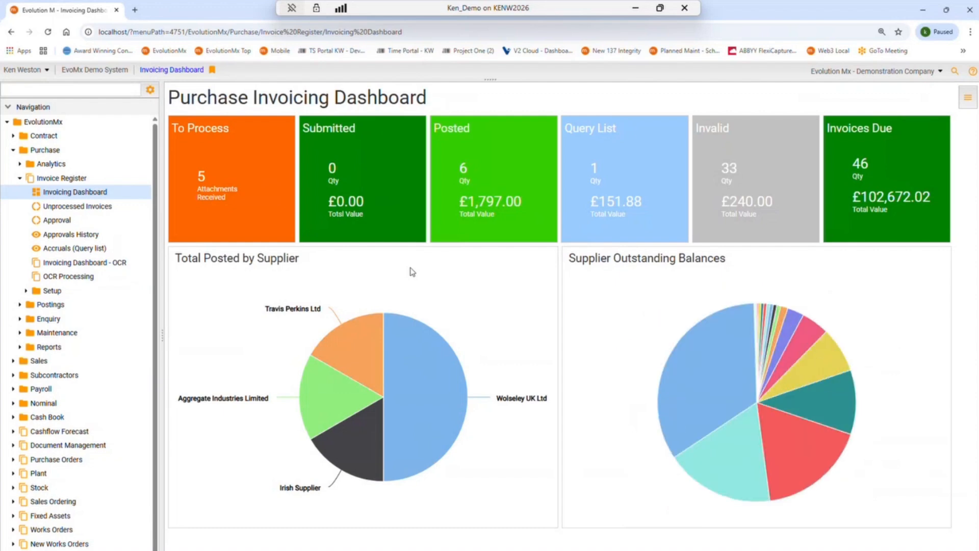
Open invoice 57 from the list of invoices still to process.
{"action": "left_click", "coordinate": [239, 163]}
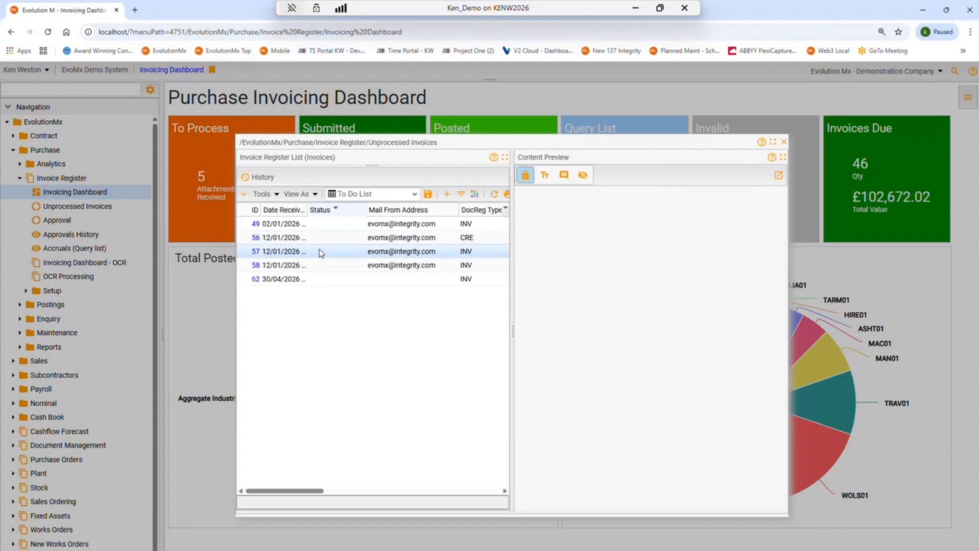
{"action": "left_click", "coordinate": [322, 254]}
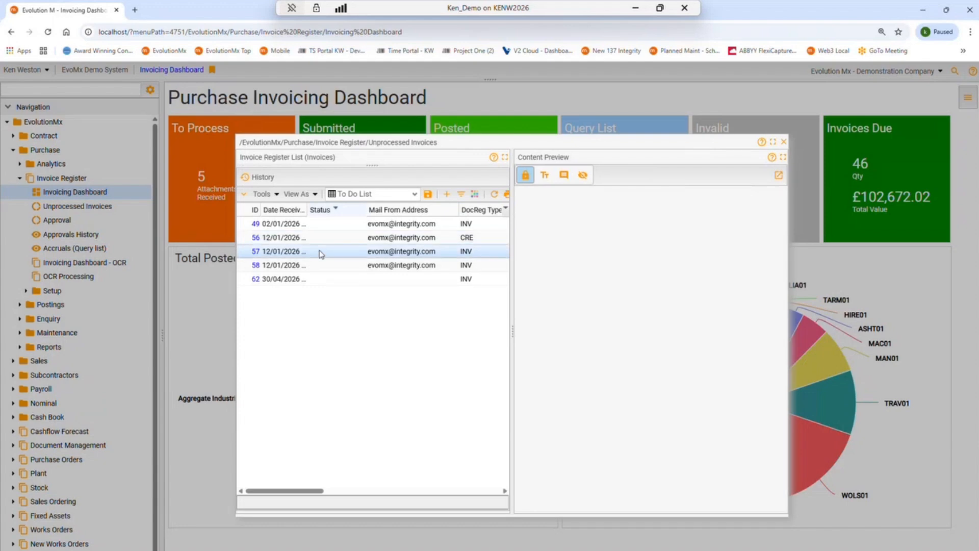
{"action": "double_click", "coordinate": [260, 253]}
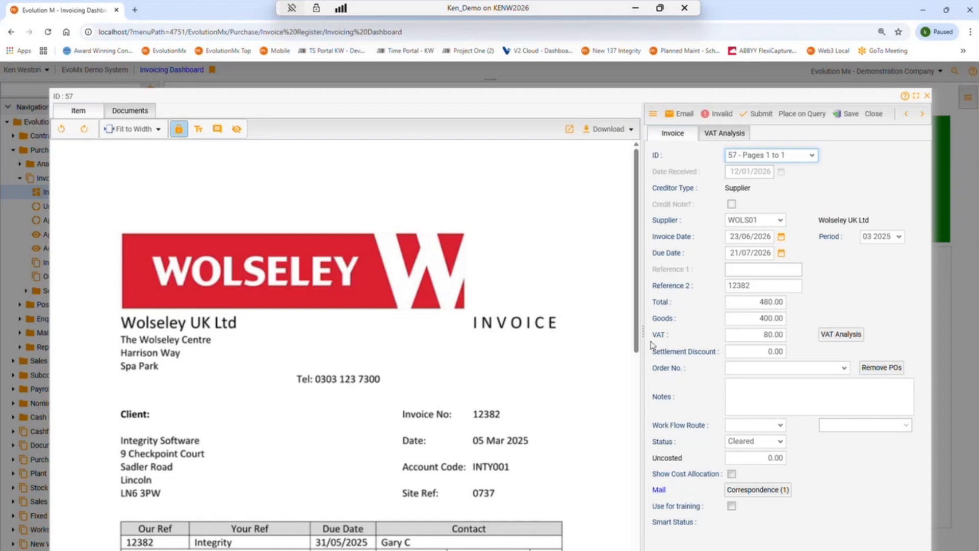
Enter "job No?" in the notes of the Wolseley invoice.
{"action": "left_click_drag", "start_coordinate": [637, 329], "coordinate": [637, 359]}
{"action": "left_click", "coordinate": [777, 397]}
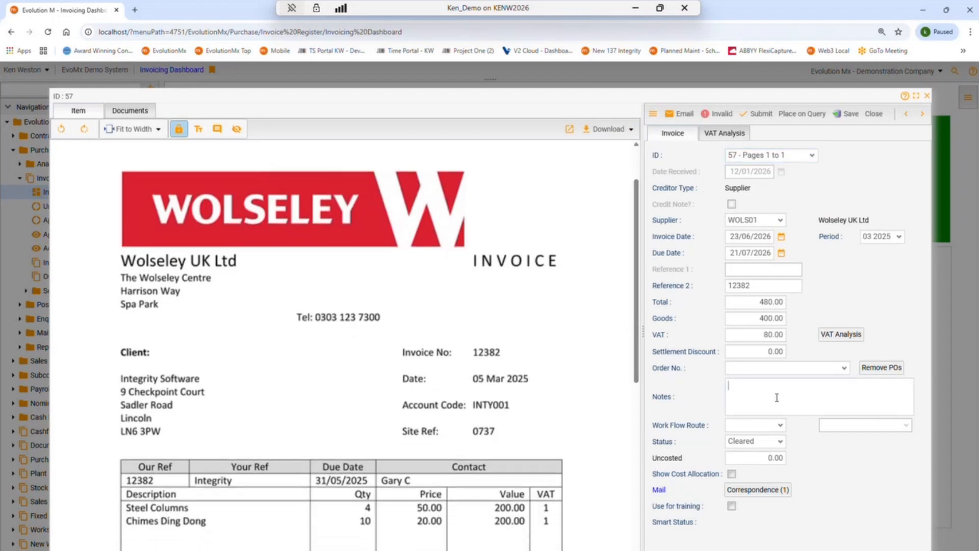
{"action": "type", "text": "job "}
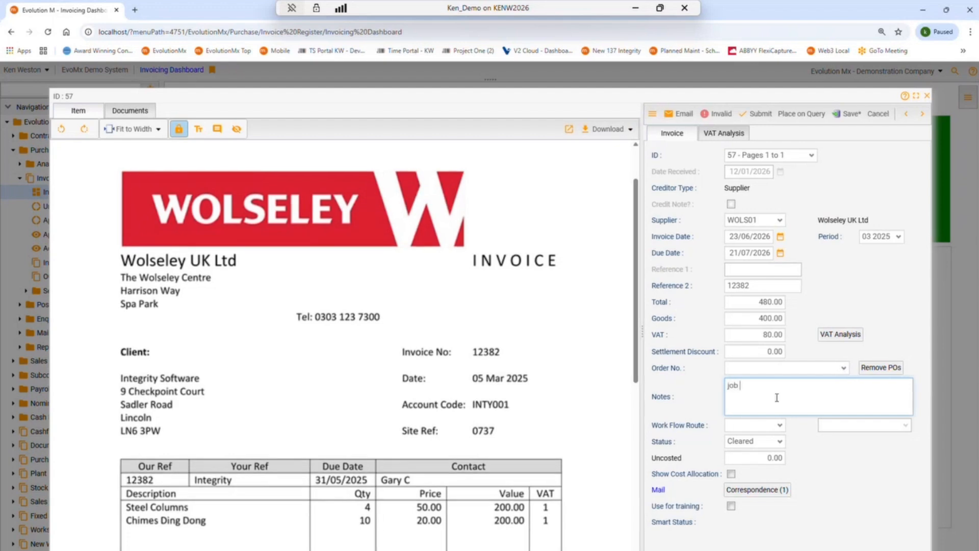
{"action": "type", "text": "No@"}
{"action": "key", "text": "BackSpace"}
{"action": "type", "text": "?"}
Place the invoice on query with the comment "job No?", pass it to user kw, and close the unprocessed invoices list.
{"action": "left_click", "coordinate": [794, 117]}
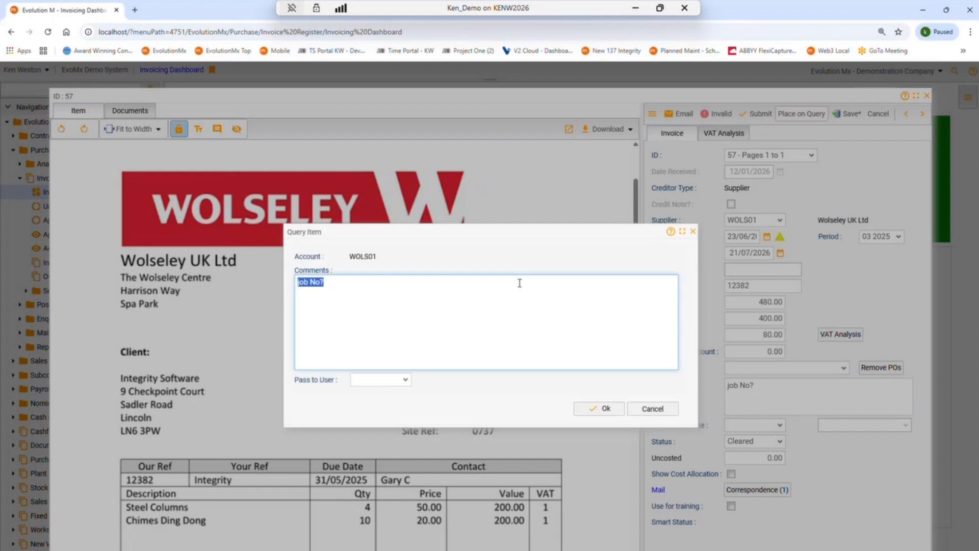
{"action": "left_click", "coordinate": [408, 380]}
{"action": "left_click", "coordinate": [407, 380]}
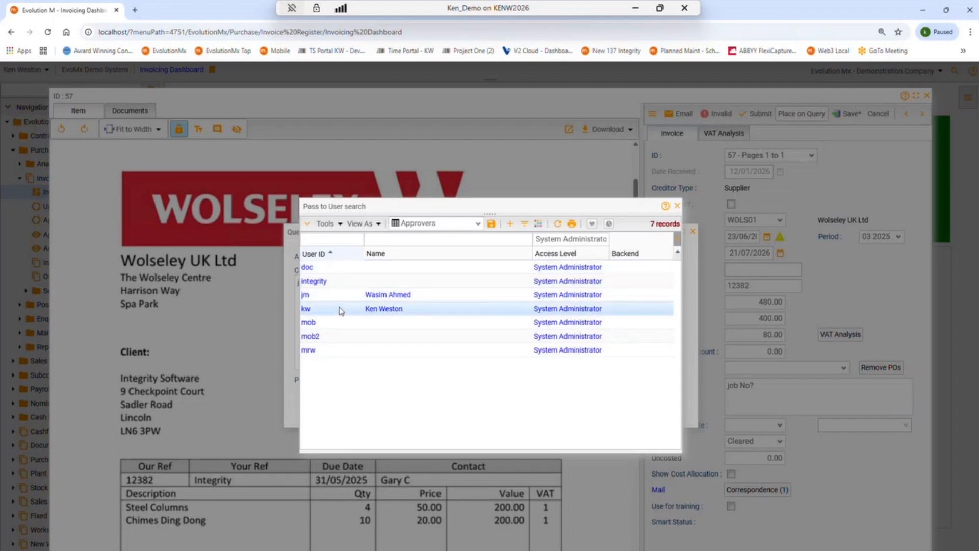
{"action": "left_click", "coordinate": [307, 310]}
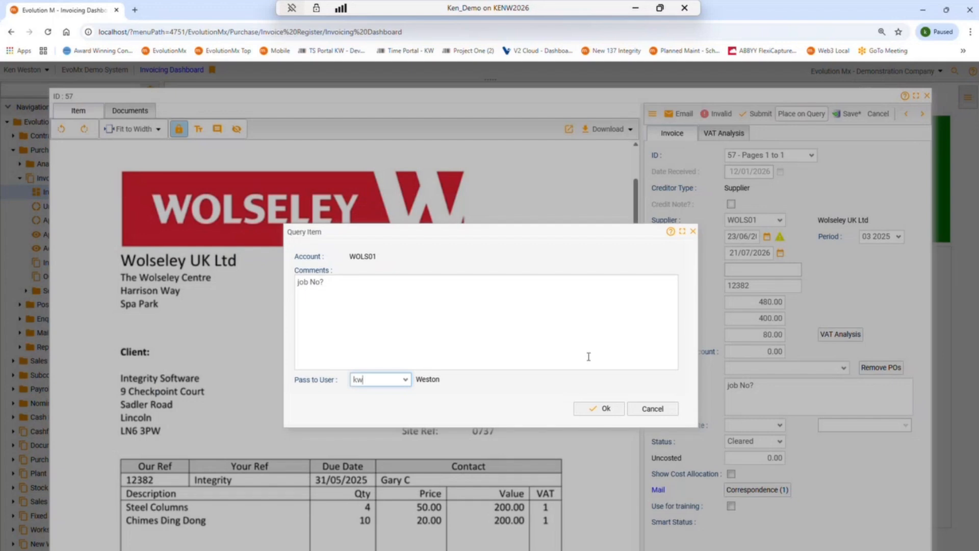
{"action": "left_click", "coordinate": [598, 409]}
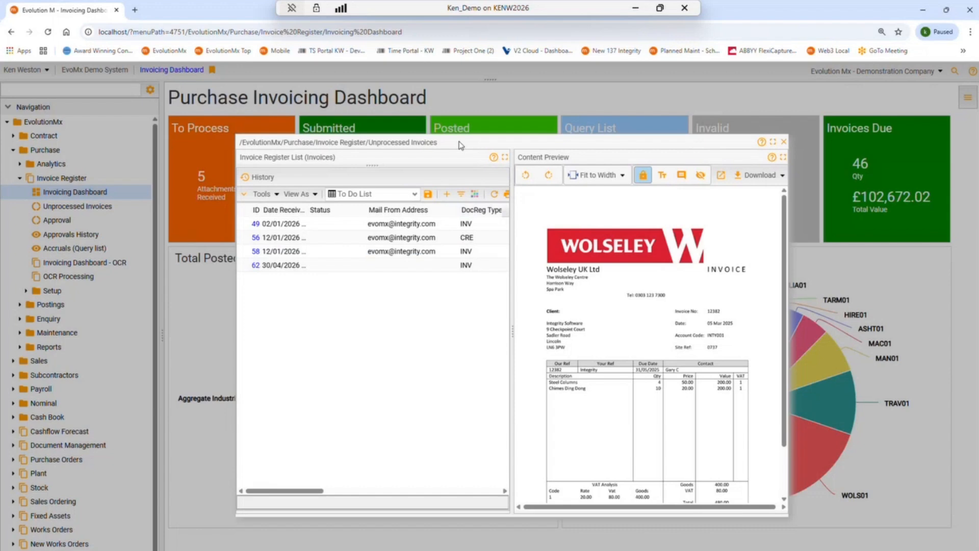
{"action": "left_click", "coordinate": [784, 142]}
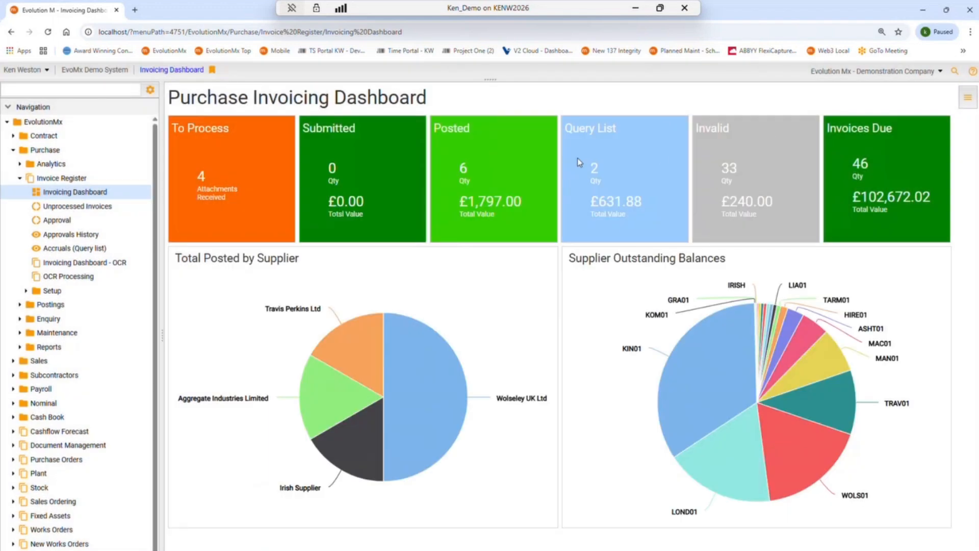
Check invoice 57 and its document preview in the dashboard's Query List.
{"action": "left_click", "coordinate": [624, 164]}
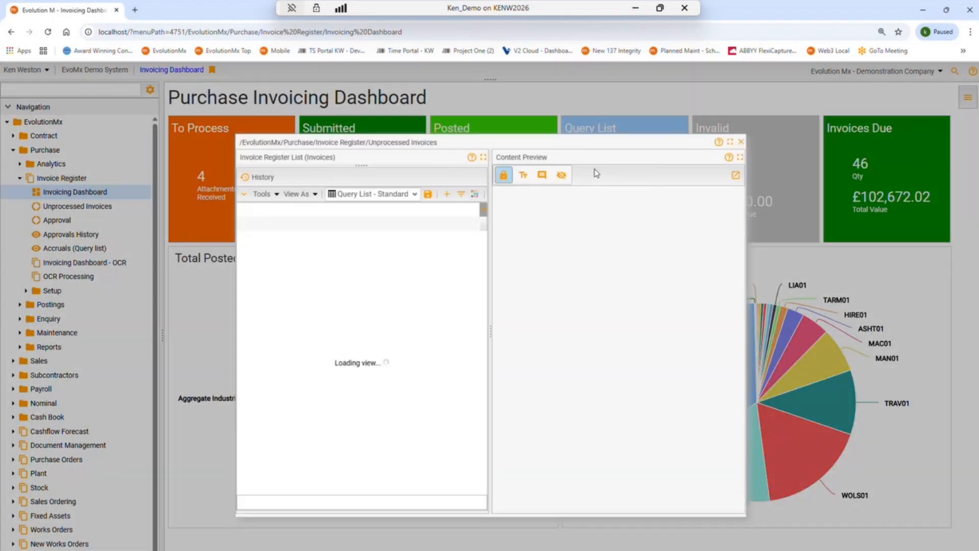
{"action": "left_click", "coordinate": [329, 239]}
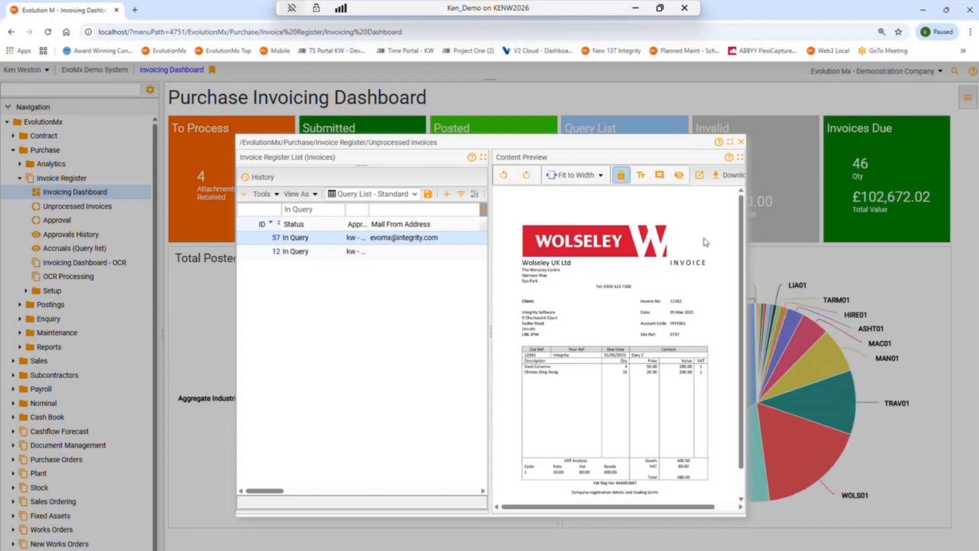
{"action": "left_click", "coordinate": [741, 143]}
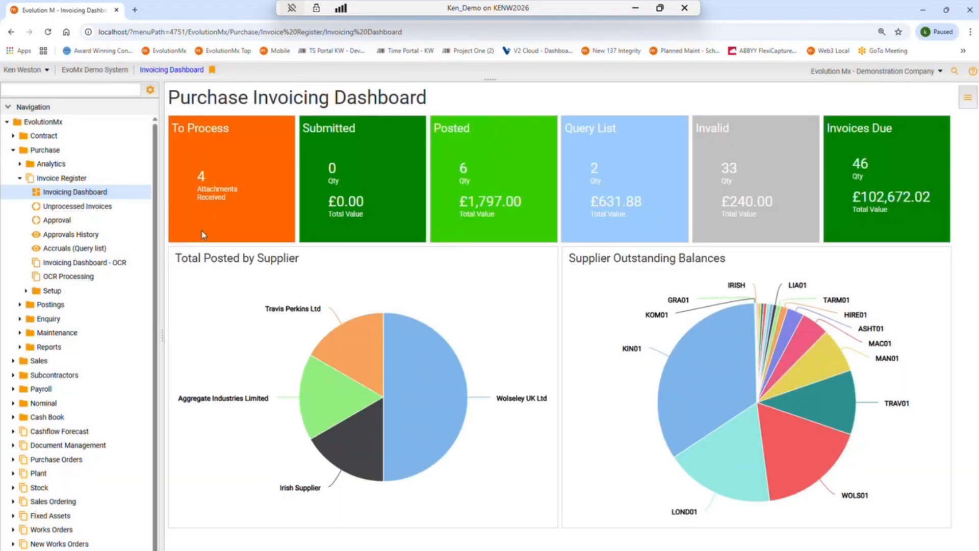
In the approvals queue, annotate the queried Wolseley invoice with the text "job 0737" below its line items.
{"action": "left_click", "coordinate": [58, 221]}
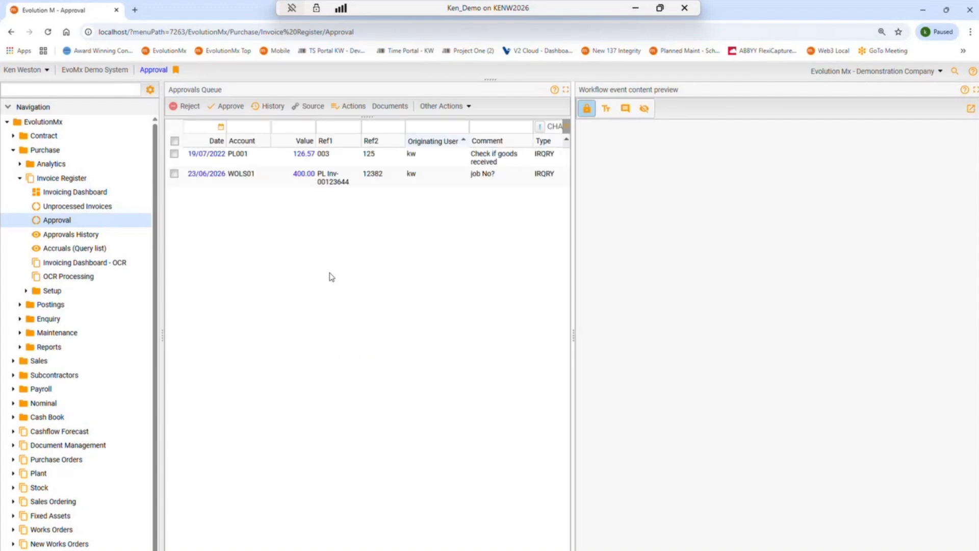
{"action": "left_click", "coordinate": [272, 181]}
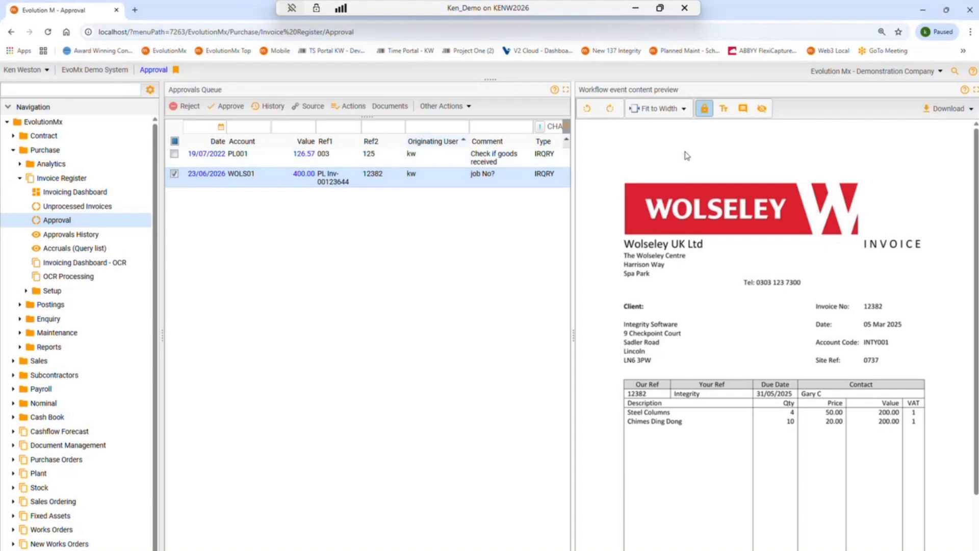
{"action": "left_click", "coordinate": [724, 111]}
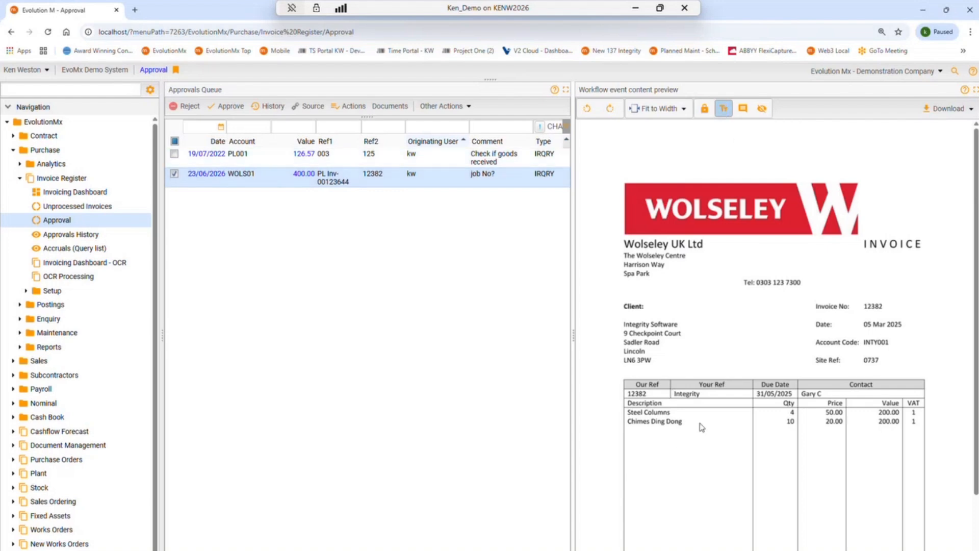
{"action": "type", "text": "job 0737"}
Approve the queried Wolseley invoice with the Close Query option enabled.
{"action": "left_click", "coordinate": [228, 106]}
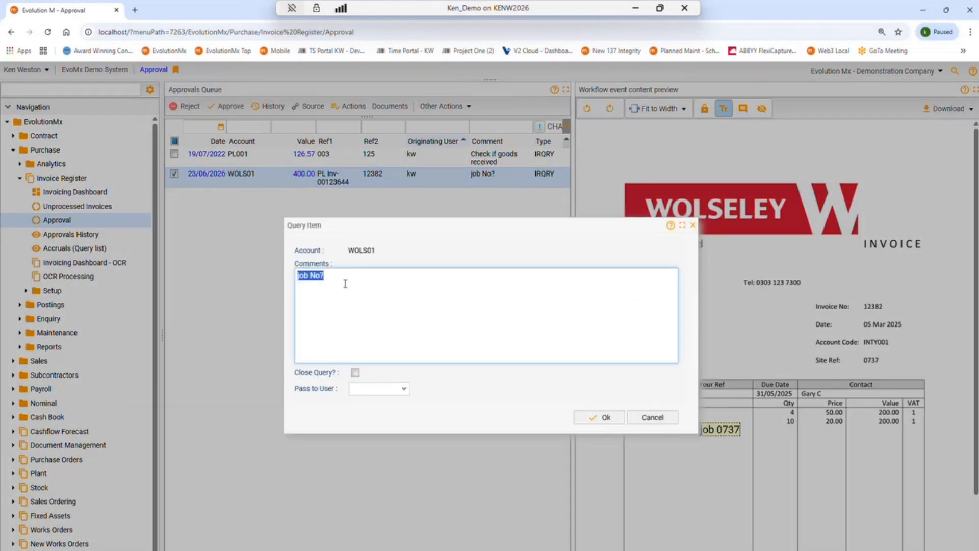
{"action": "left_click", "coordinate": [356, 375]}
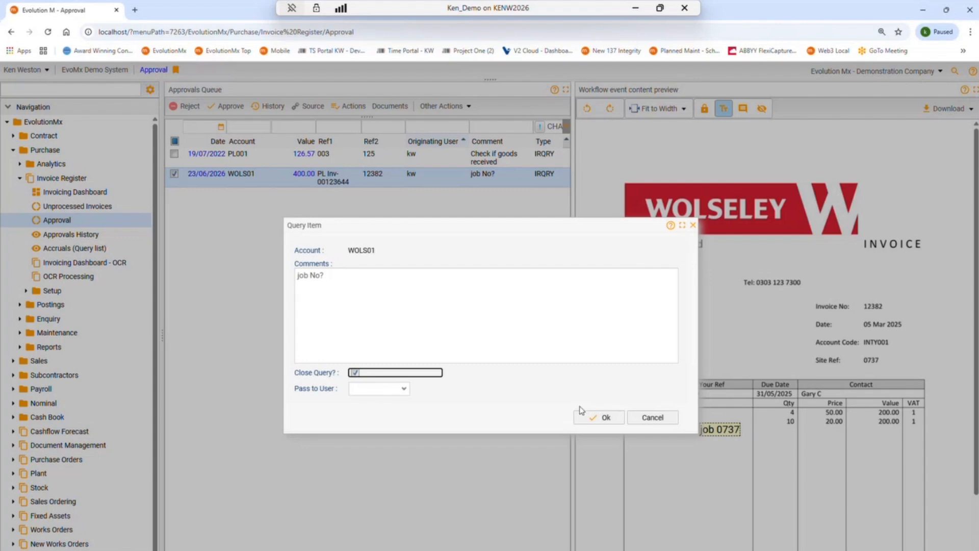
{"action": "left_click", "coordinate": [599, 419]}
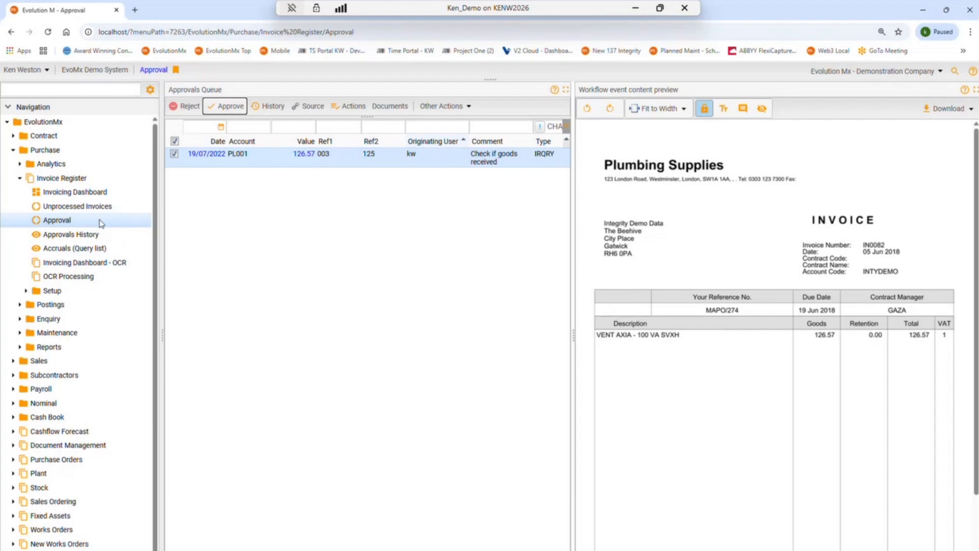
Return to the Invoicing Dashboard and check the annotation on invoice 57 in the To Process list.
{"action": "left_click", "coordinate": [76, 194]}
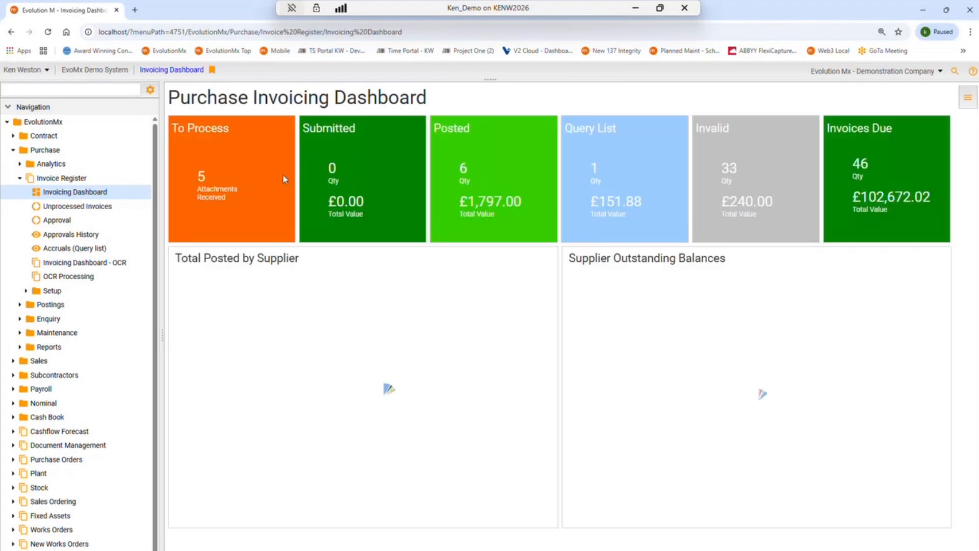
{"action": "left_click", "coordinate": [216, 162]}
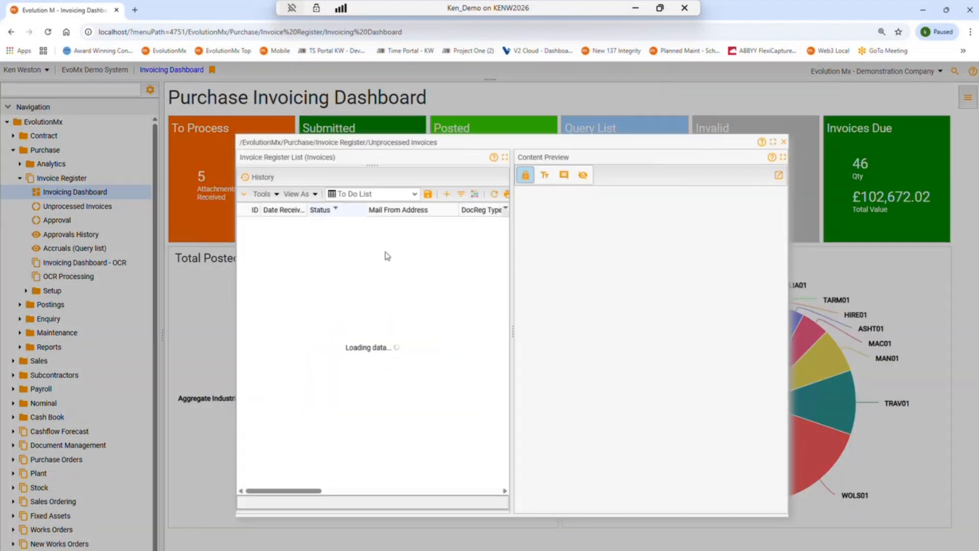
{"action": "left_click", "coordinate": [340, 253]}
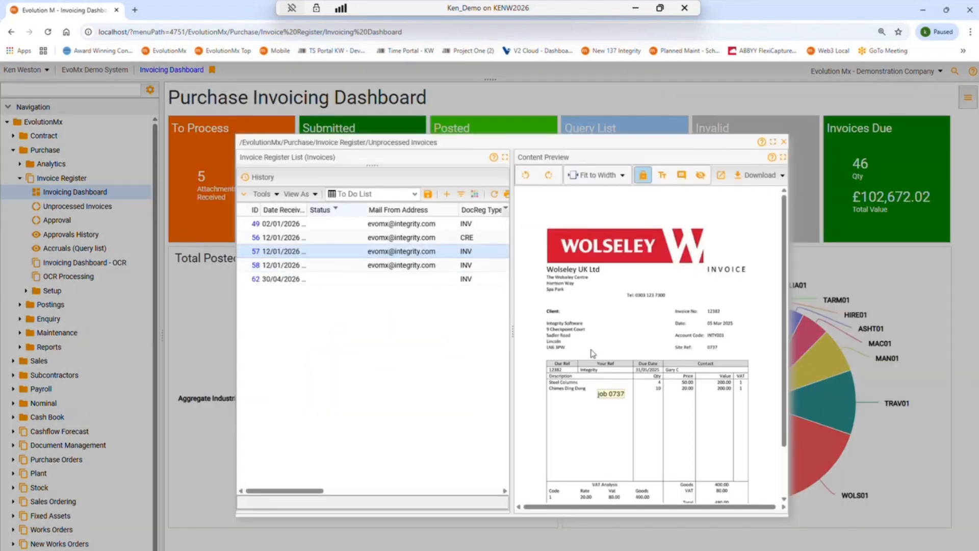
{"action": "mouse_move", "coordinate": [606, 396]}
{"action": "left_click", "coordinate": [784, 142]}
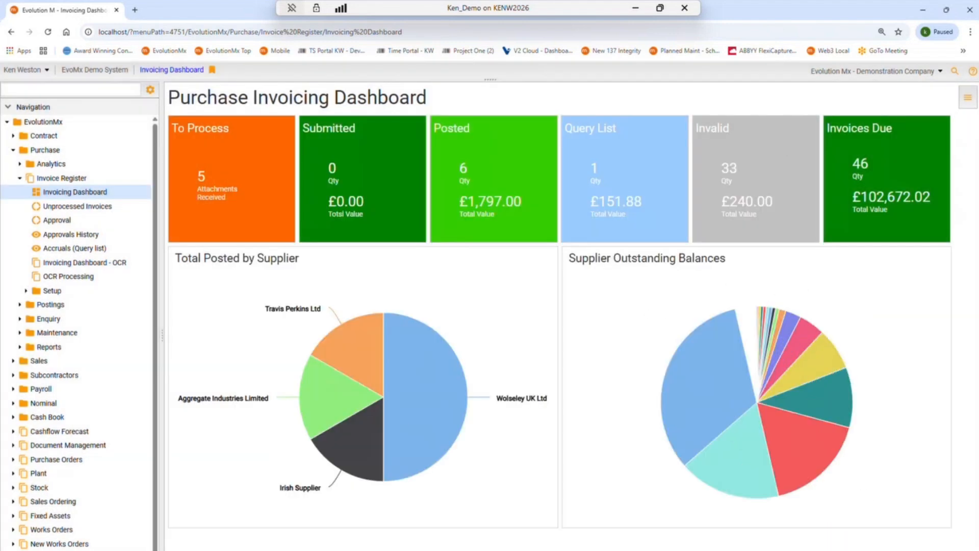
Switch to Outlook and review the Invoice Query email and its attachment Wolseley Inv no PO.pdf.
{"action": "left_click", "coordinate": [628, 549]}
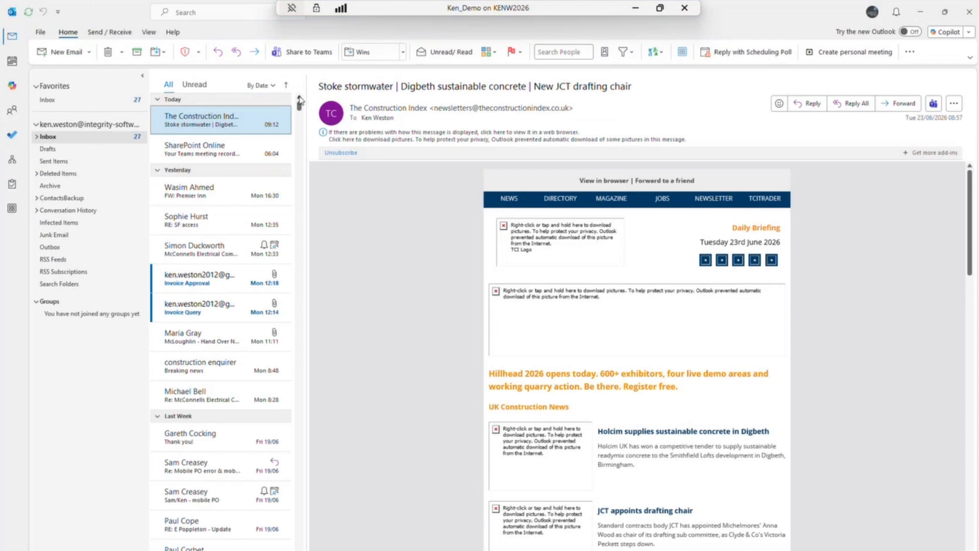
{"action": "left_click", "coordinate": [192, 309]}
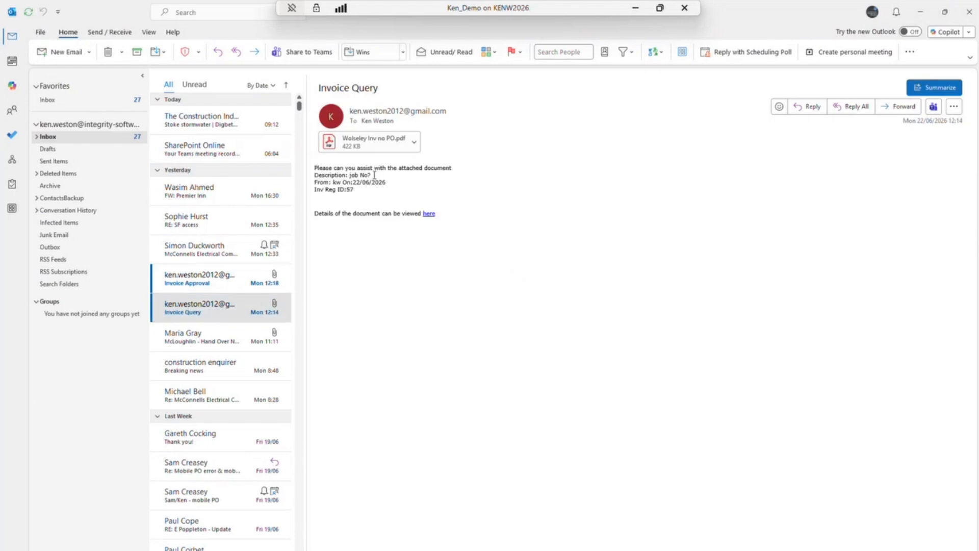
{"action": "left_click_drag", "start_coordinate": [375, 175], "coordinate": [350, 175]}
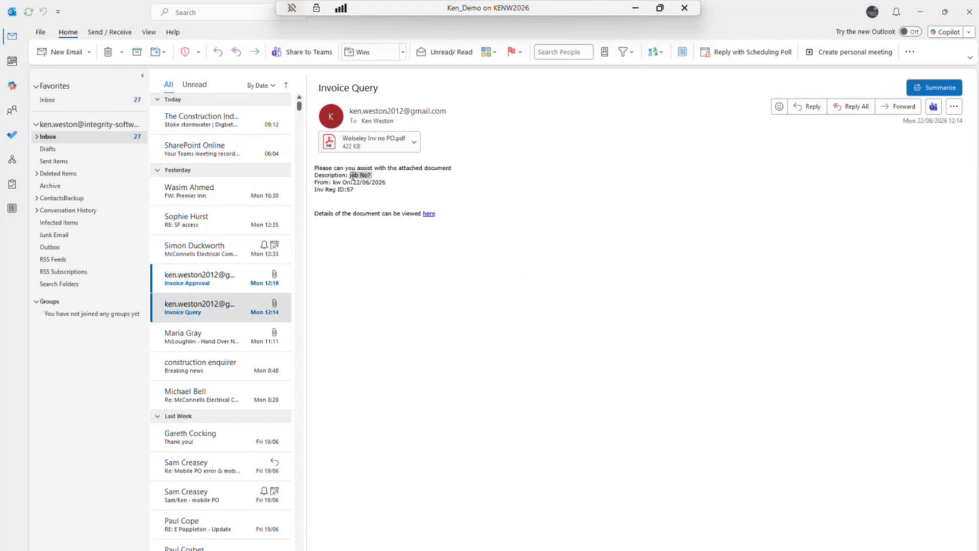
{"action": "left_click", "coordinate": [360, 138]}
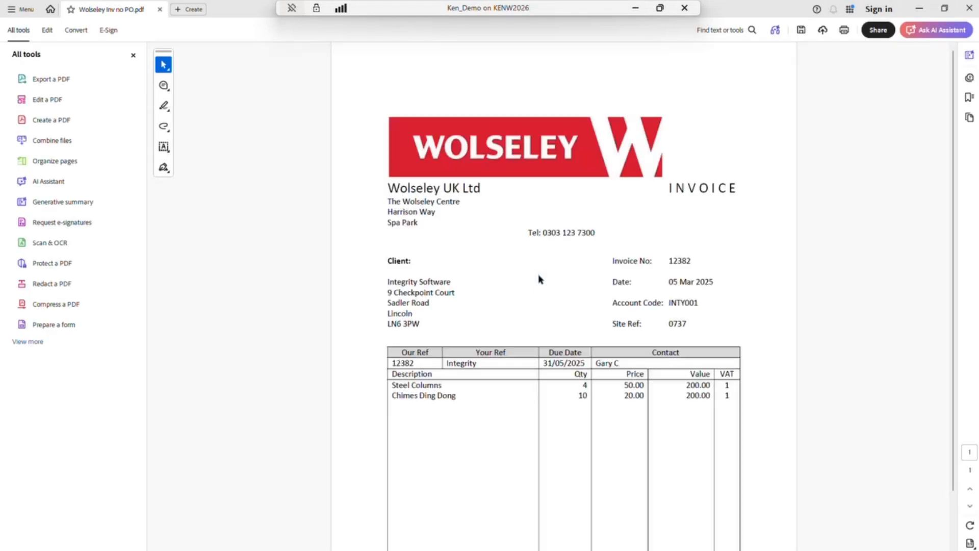
{"action": "left_click", "coordinate": [971, 8]}
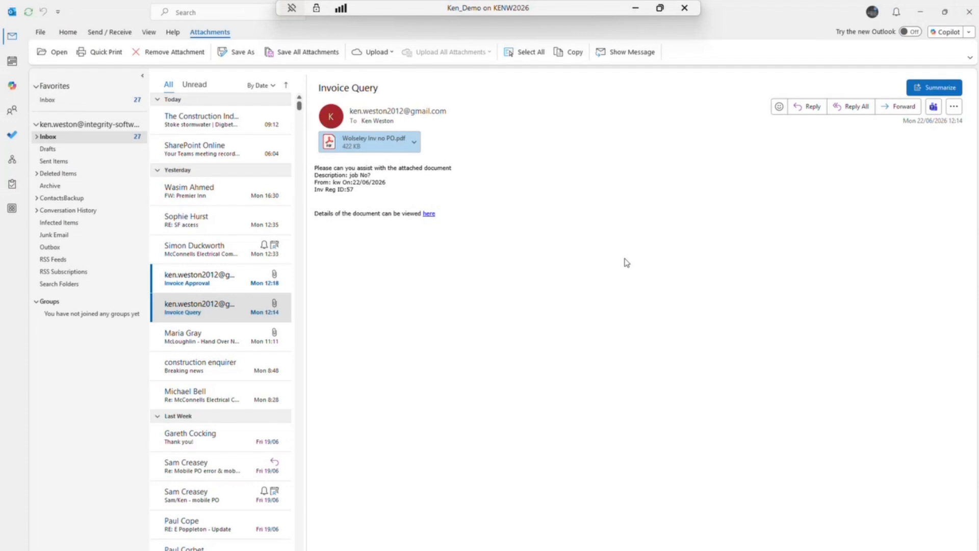
{"action": "left_click", "coordinate": [922, 12]}
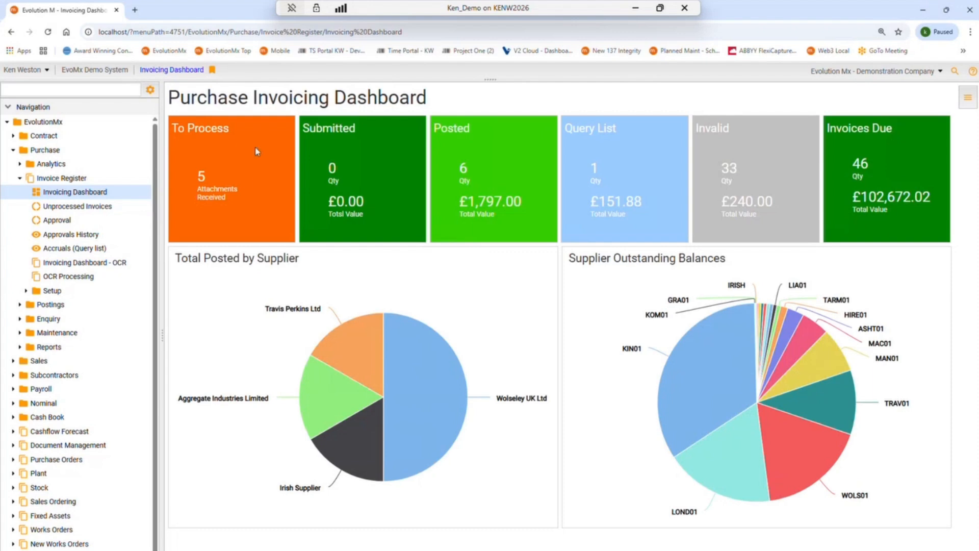
Open invoice 58 from the dashboard's To Process list.
{"action": "left_click", "coordinate": [232, 172]}
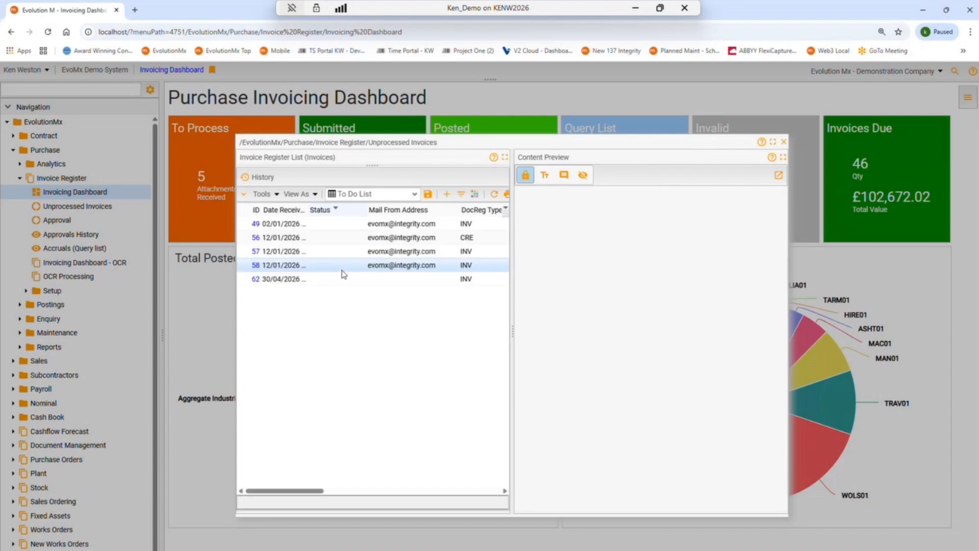
{"action": "left_click", "coordinate": [342, 265]}
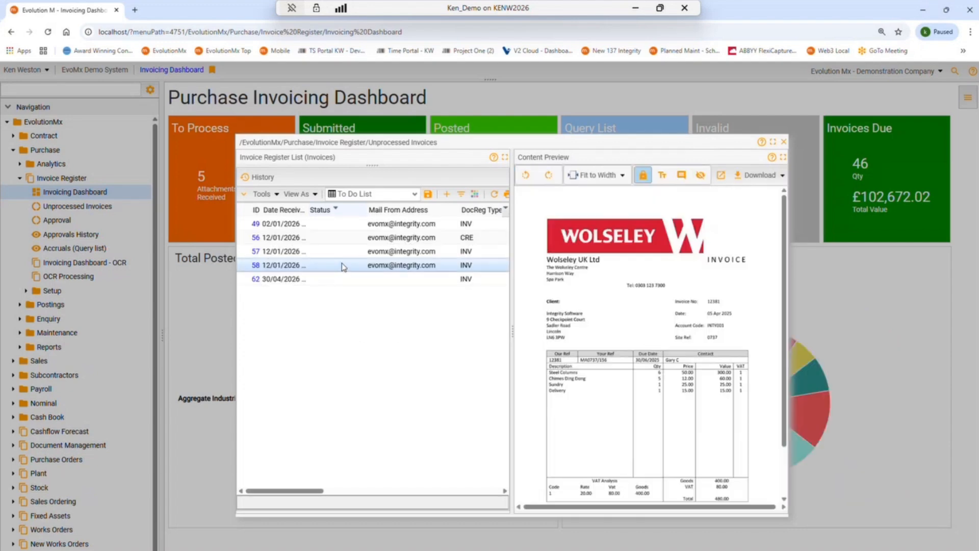
{"action": "left_click", "coordinate": [255, 266]}
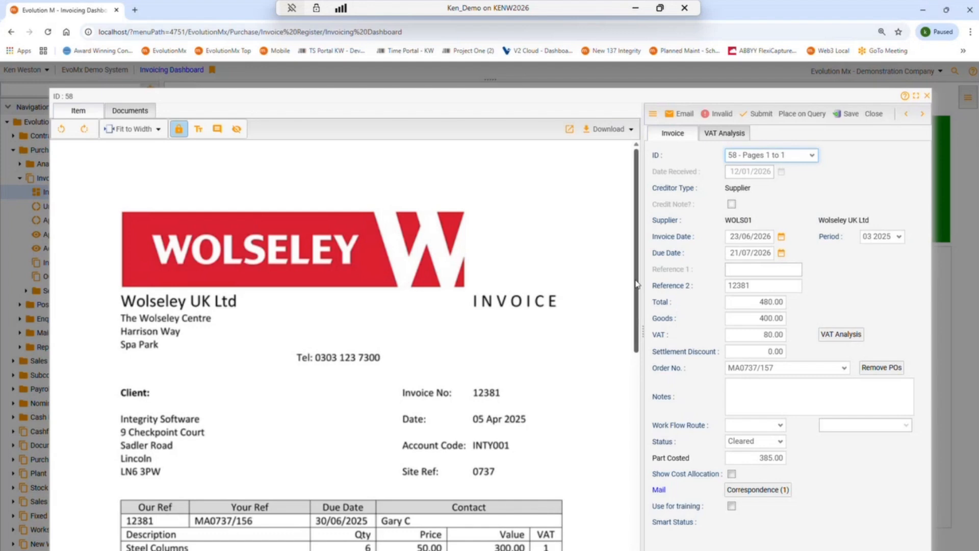
Review the line items on the invoice image for invoice 58 and show its cost allocation.
{"action": "scroll", "coordinate": [638, 314], "scroll_direction": "down", "scroll_amount": 1}
{"action": "left_click_drag", "start_coordinate": [638, 314], "coordinate": [638, 400]}
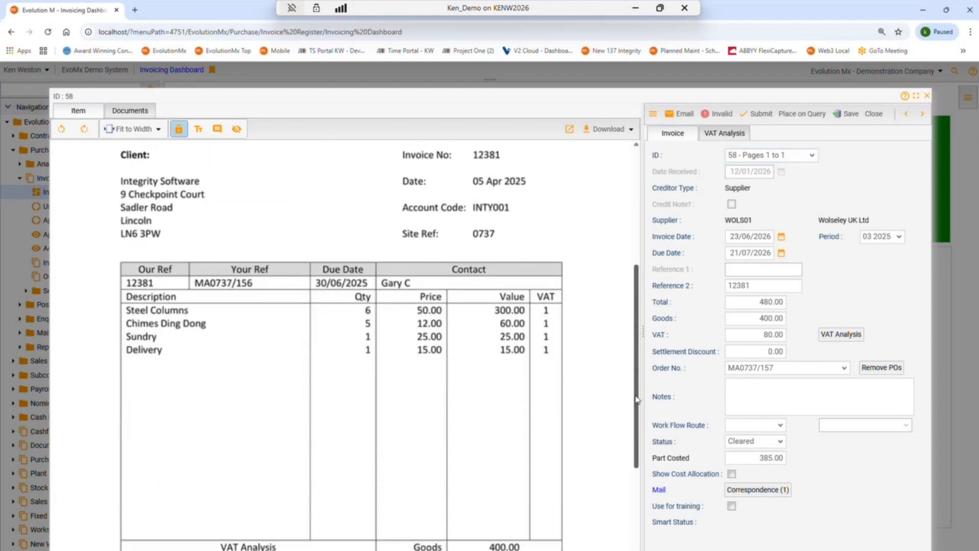
{"action": "left_click", "coordinate": [732, 474]}
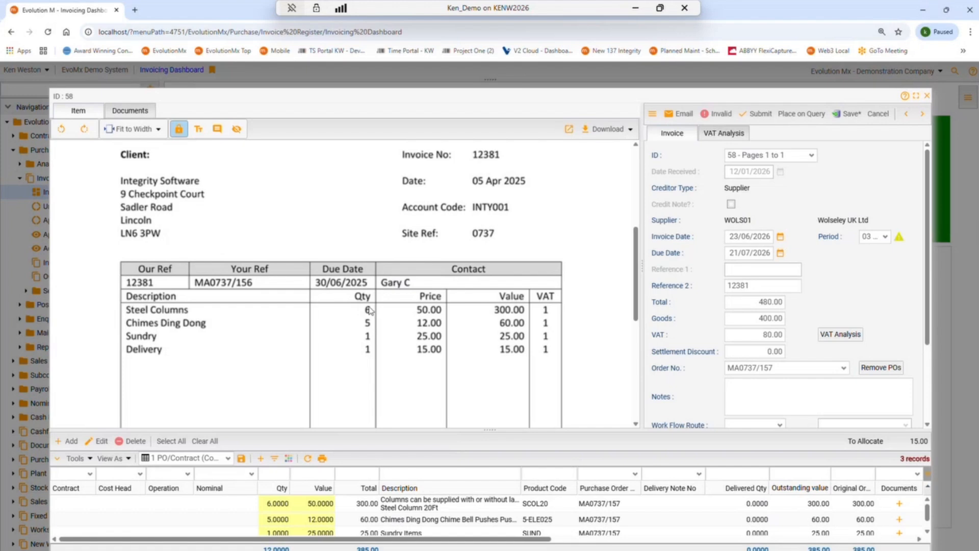
Add a cost allocation line for the 15.00 delivery charge to contract 0737, cost head MA-PD, operation 00.
{"action": "left_click", "coordinate": [67, 441]}
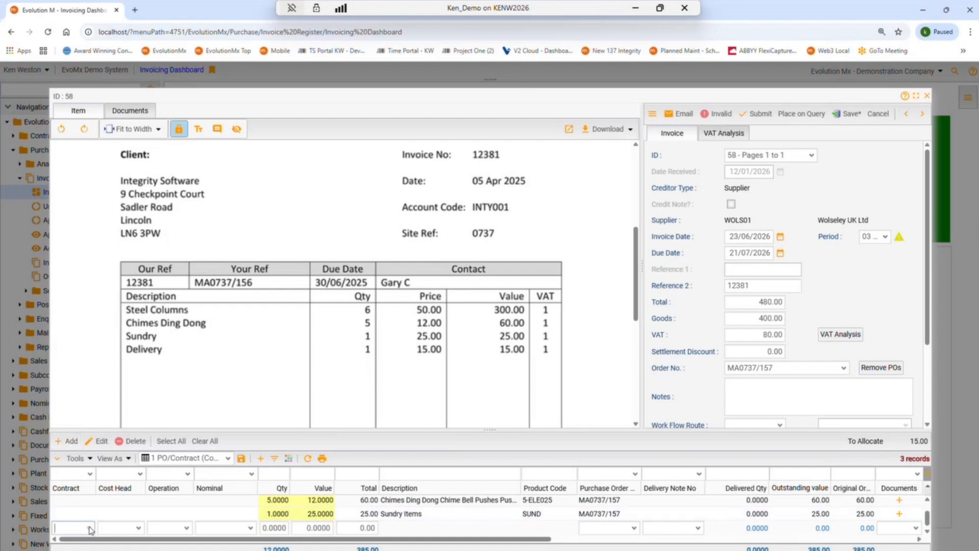
{"action": "key", "text": "Tab"}
{"action": "left_click", "coordinate": [67, 529]}
{"action": "type", "text": "0737"}
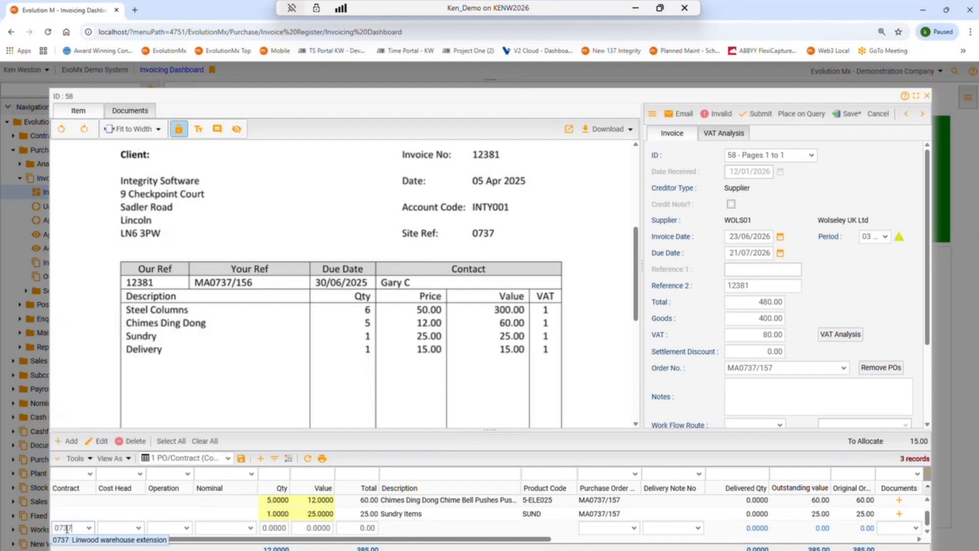
{"action": "key", "text": "Tab"}
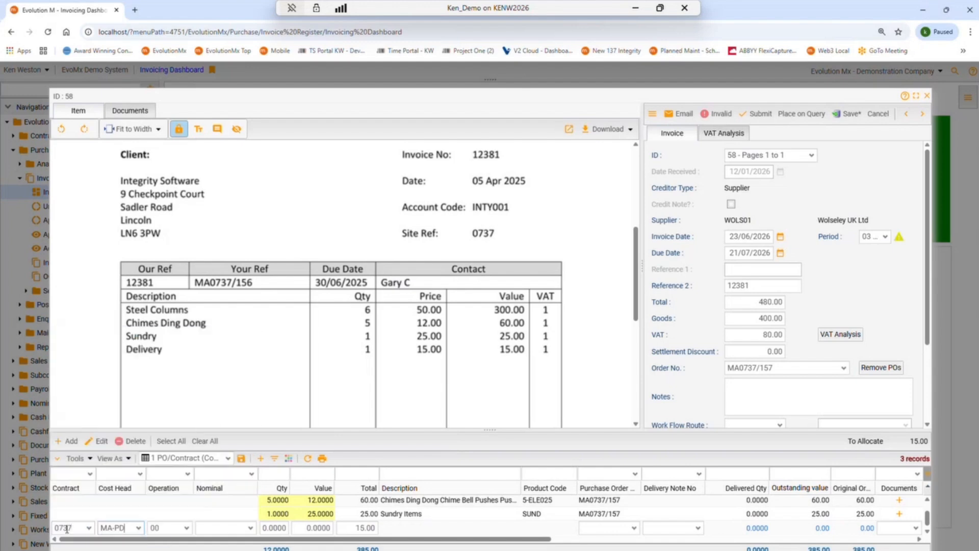
{"action": "key", "text": "Tab"}
{"action": "key", "text": "Return"}
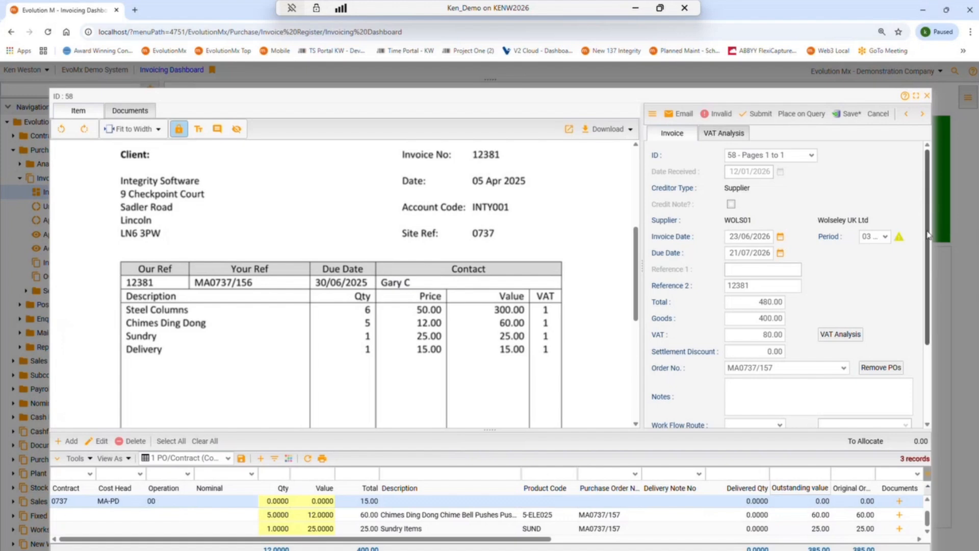
Set the invoice's Work Flow Route to Tom and submit it for approval.
{"action": "scroll", "coordinate": [781, 425], "scroll_direction": "down", "scroll_amount": 1}
{"action": "left_click", "coordinate": [780, 423]}
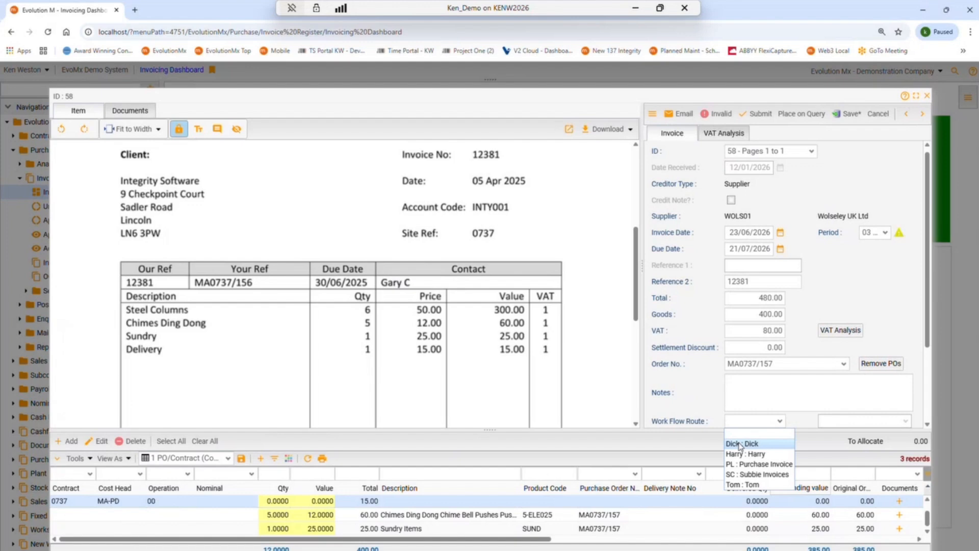
{"action": "left_click", "coordinate": [732, 484]}
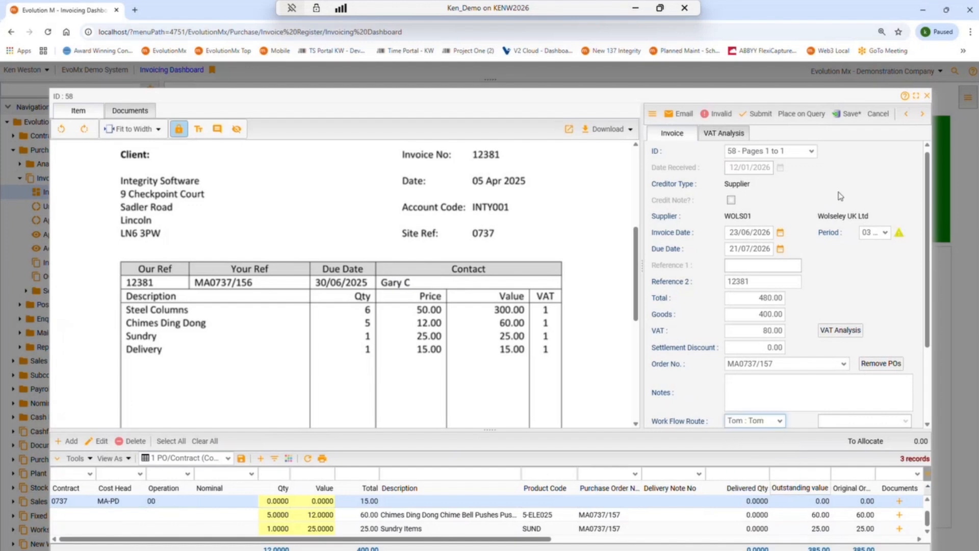
{"action": "left_click", "coordinate": [760, 117]}
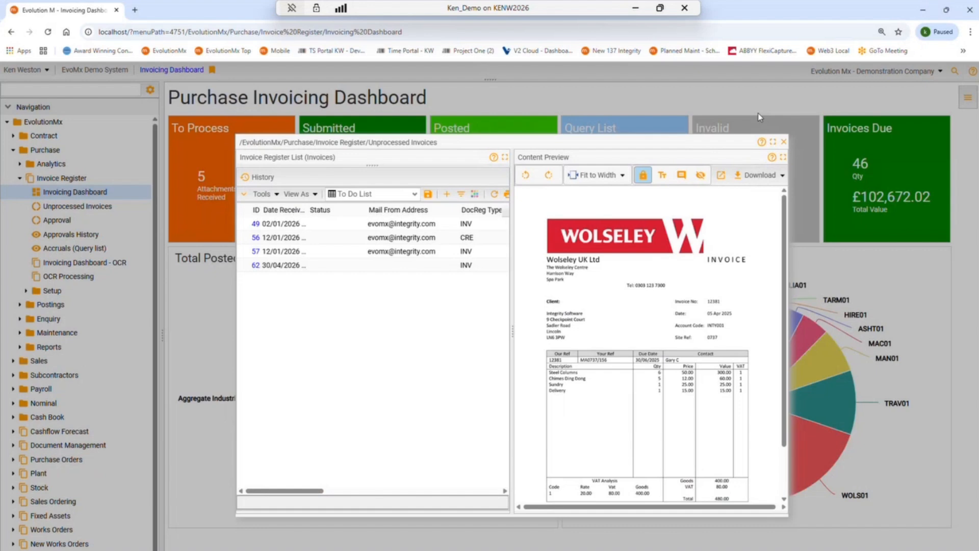
Switch the invoice register list to the default view to check invoice 58's status, and close the list.
{"action": "left_click", "coordinate": [415, 194]}
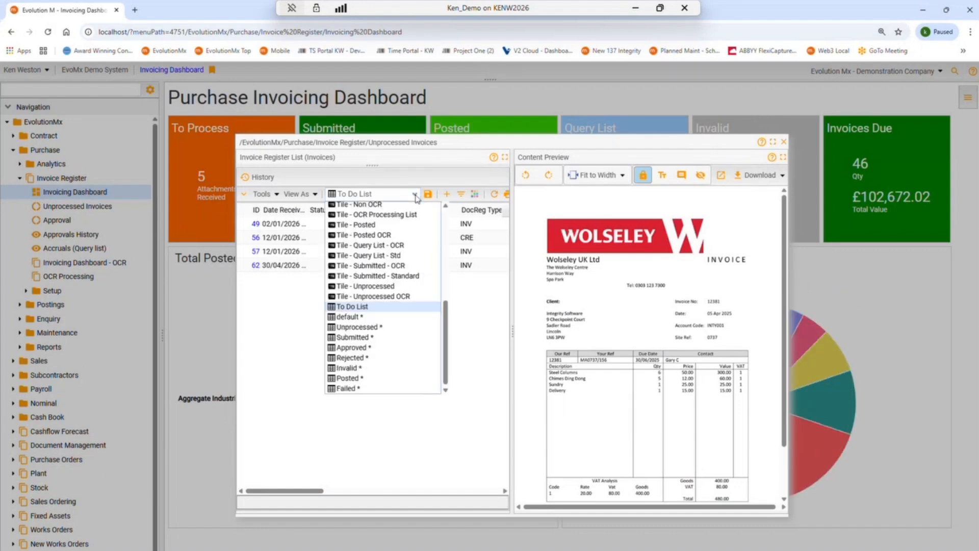
{"action": "left_click", "coordinate": [350, 317]}
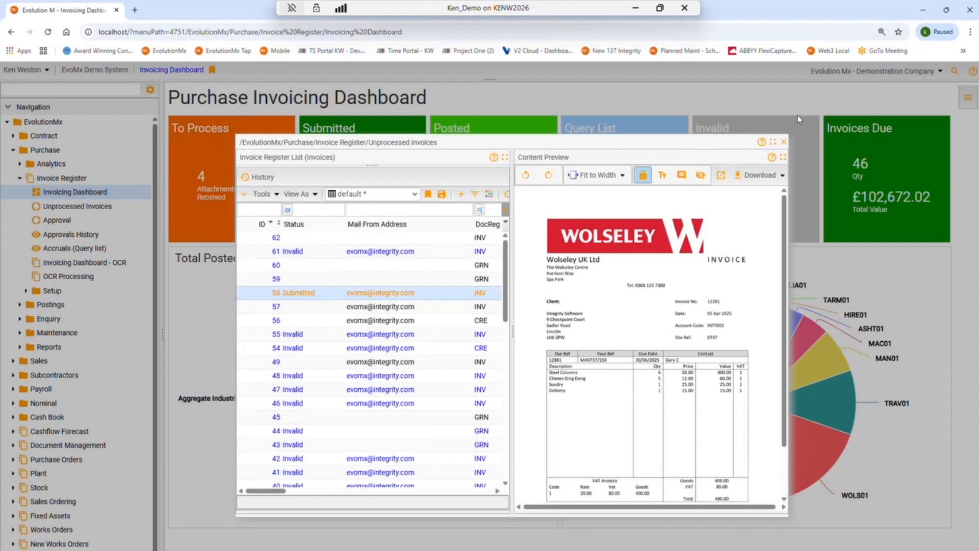
{"action": "left_click", "coordinate": [784, 142]}
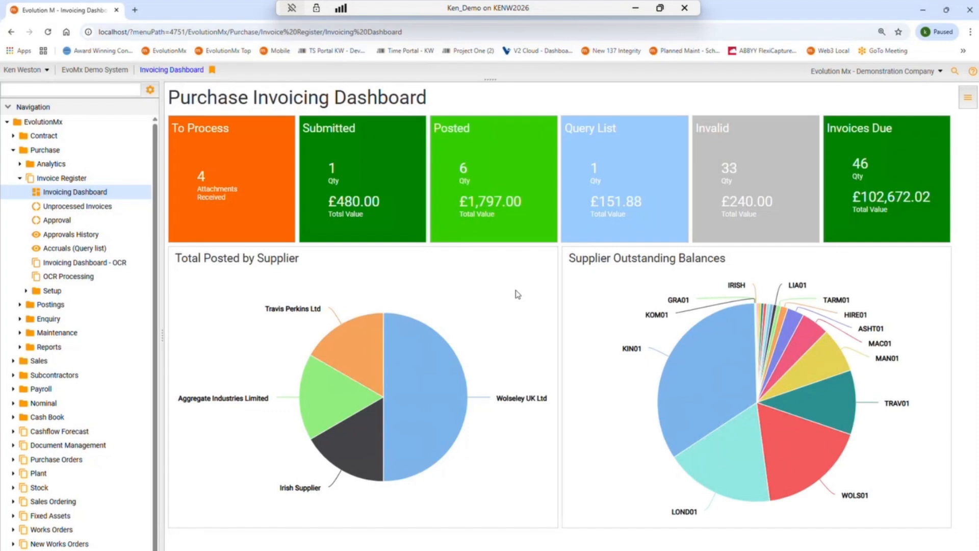
In the Invoice Register approvals queue, annotate the WOLS01 invoice's Delivery line with "ok" and approve it without a closing comment.
{"action": "left_click", "coordinate": [60, 221]}
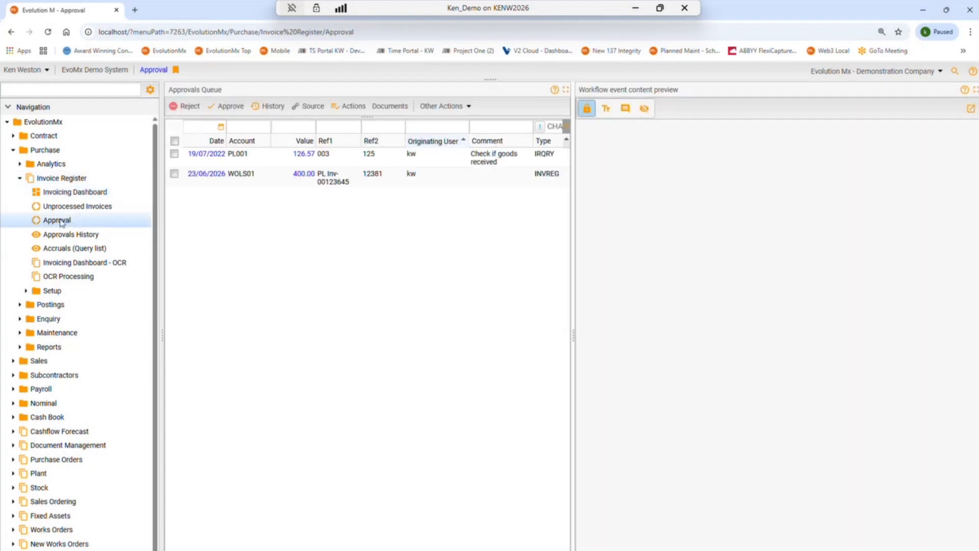
{"action": "left_click", "coordinate": [266, 175]}
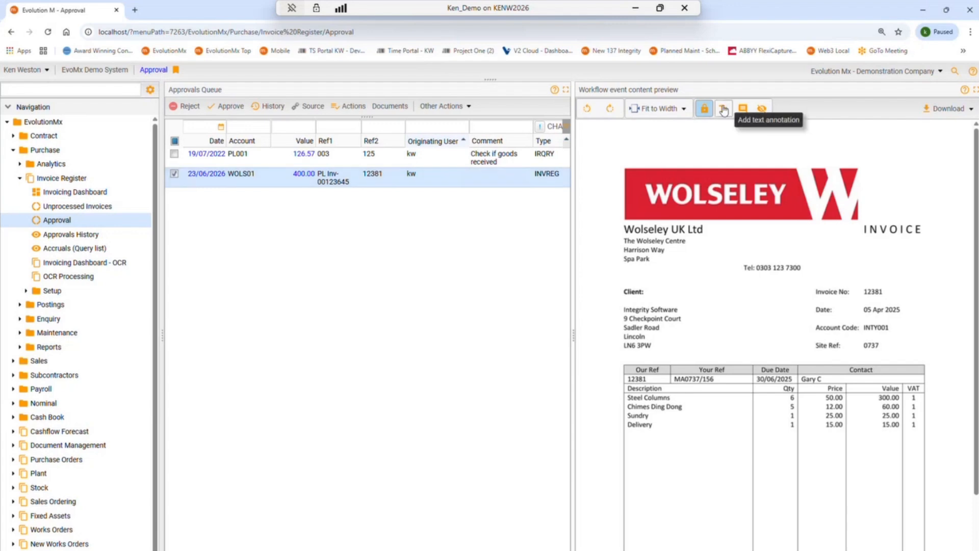
{"action": "left_click", "coordinate": [724, 110]}
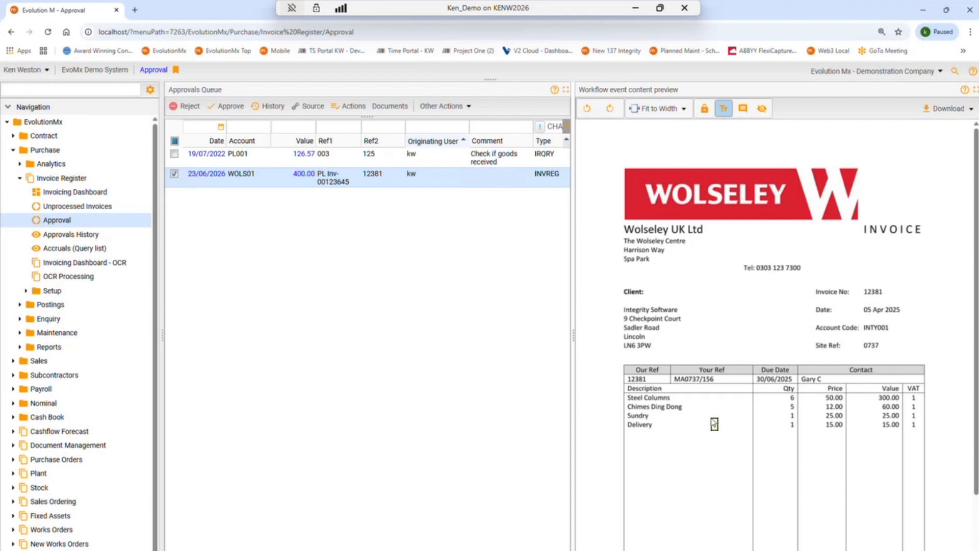
{"action": "type", "text": "ok"}
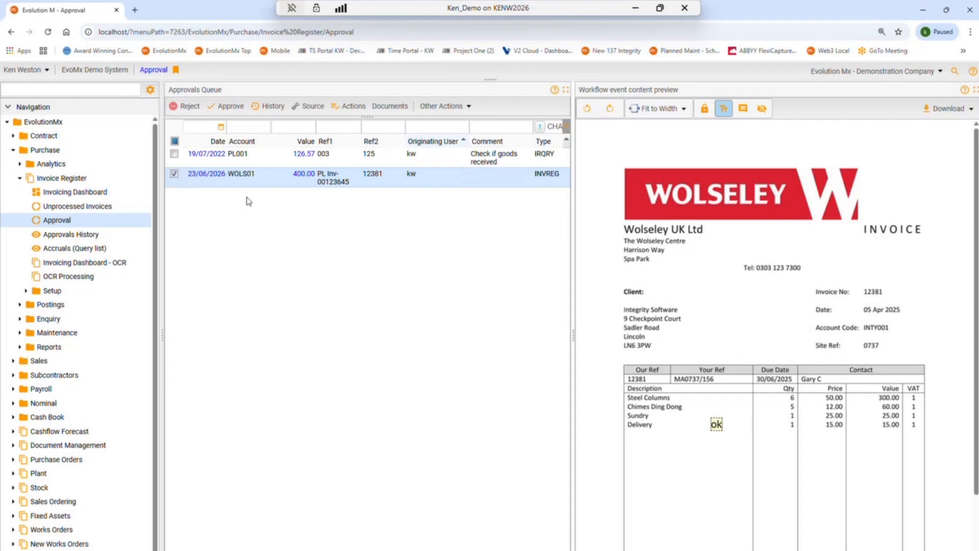
{"action": "left_click", "coordinate": [235, 108]}
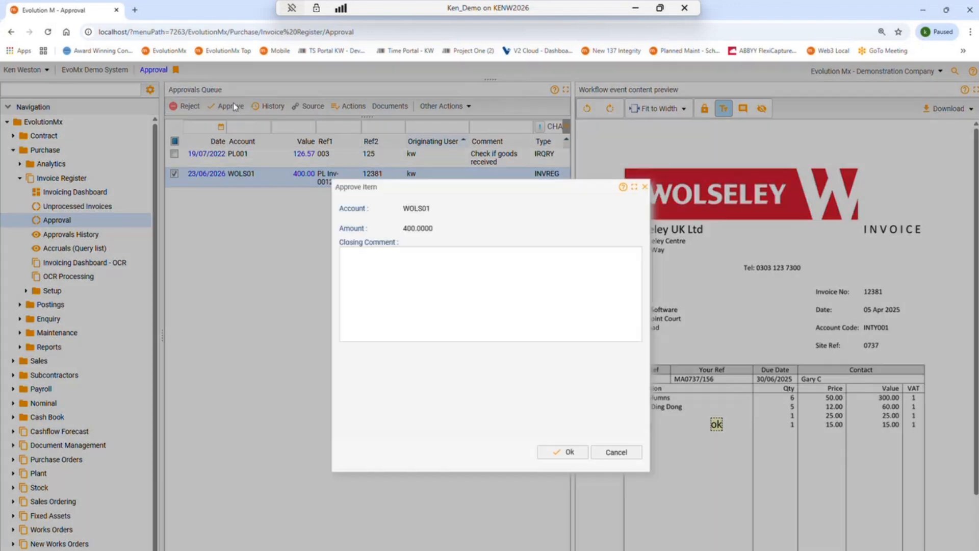
{"action": "left_click", "coordinate": [564, 454]}
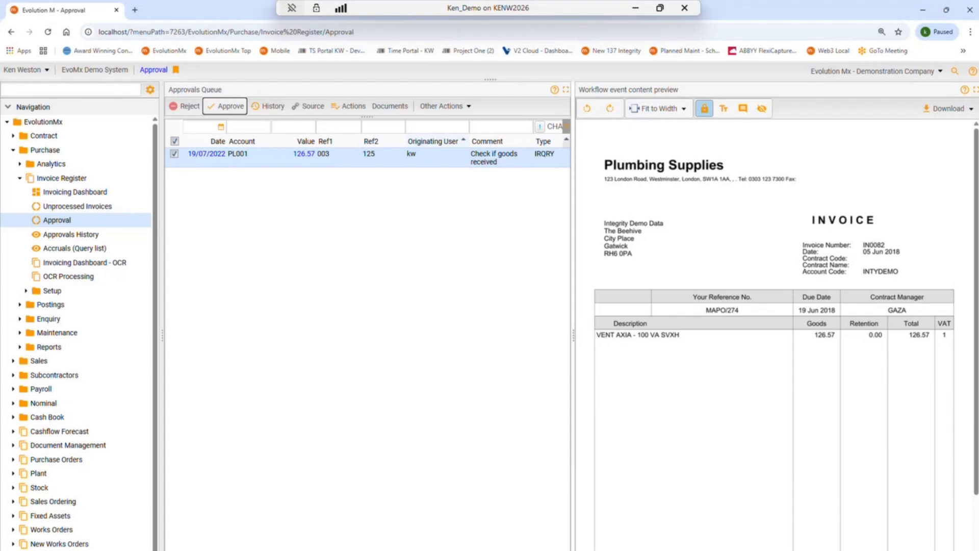
Switch to Outlook to review the latest Invoice Approval email and its attachment Wolseley Inv PO156.pdf, and return to the approvals queue.
{"action": "mouse_move", "coordinate": [628, 550]}
{"action": "left_click", "coordinate": [628, 533]}
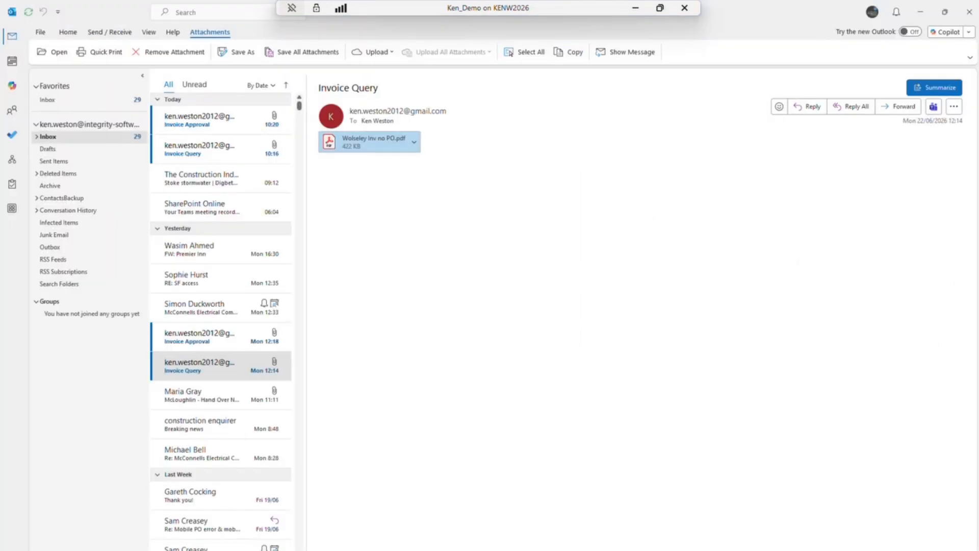
{"action": "left_click", "coordinate": [252, 123]}
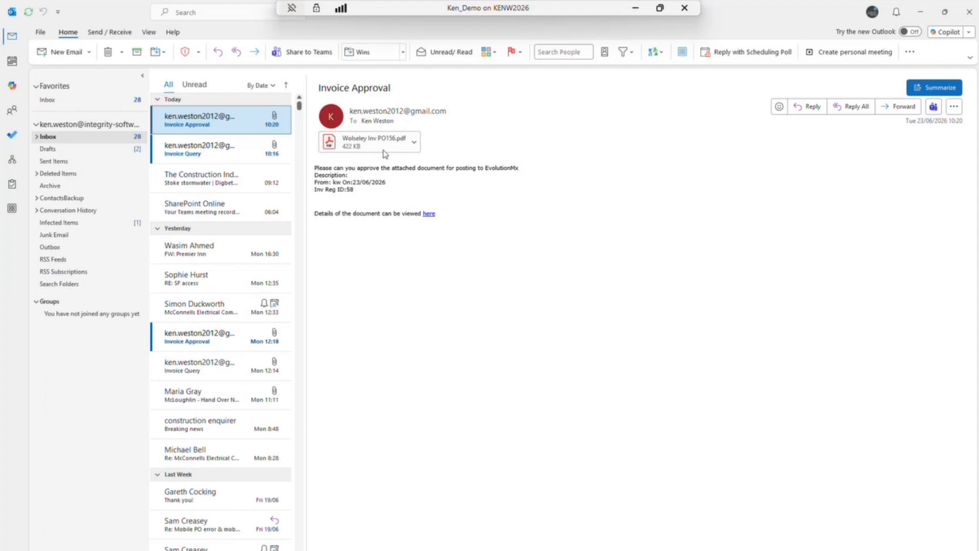
{"action": "left_click", "coordinate": [366, 144]}
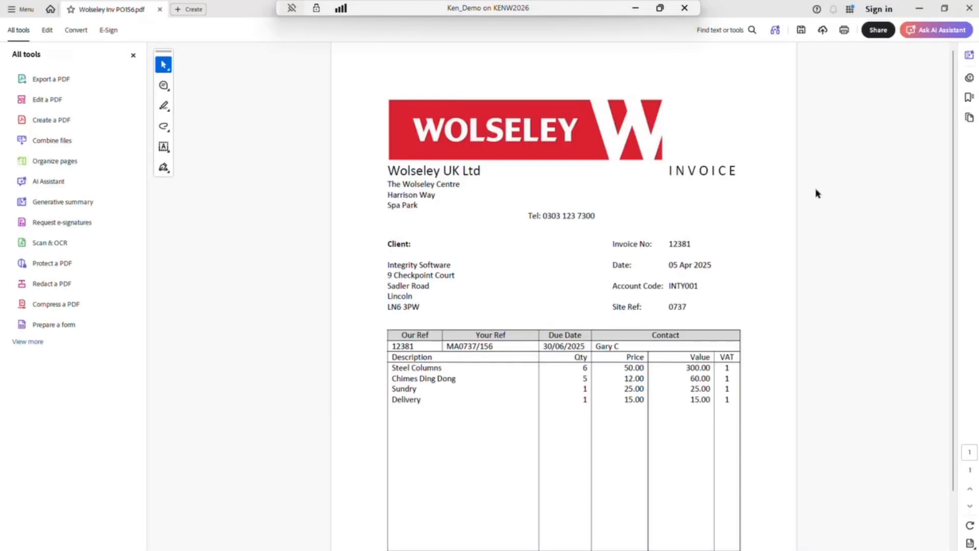
{"action": "left_click", "coordinate": [971, 9]}
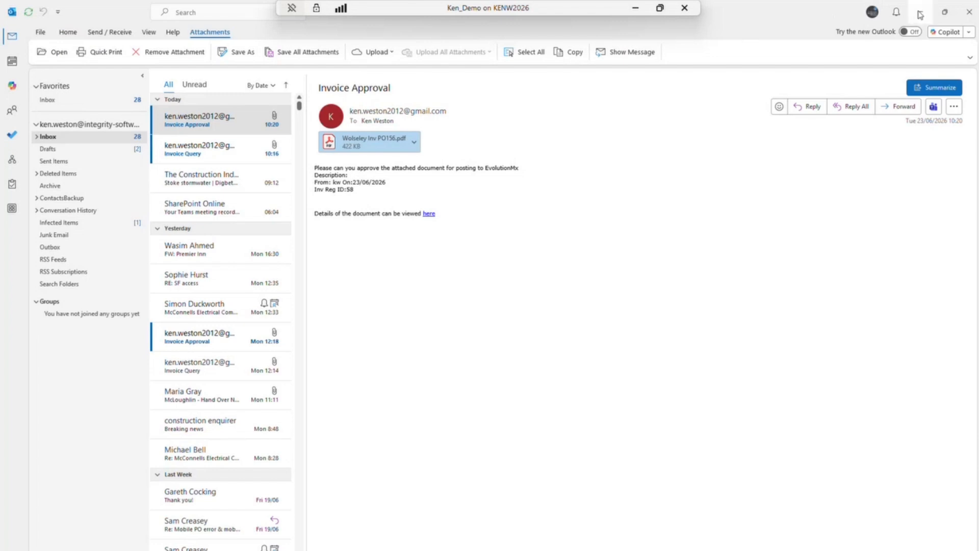
{"action": "left_click", "coordinate": [921, 13]}
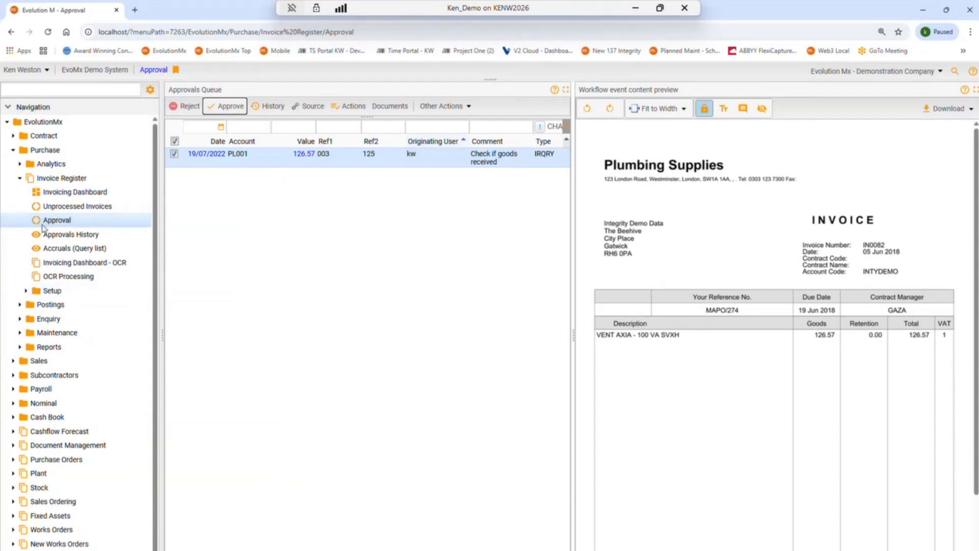
Open the Invoice Register's workflow stages setup and examine the INVREG Tom rule's details, including its Send Mail option.
{"action": "left_click", "coordinate": [25, 292]}
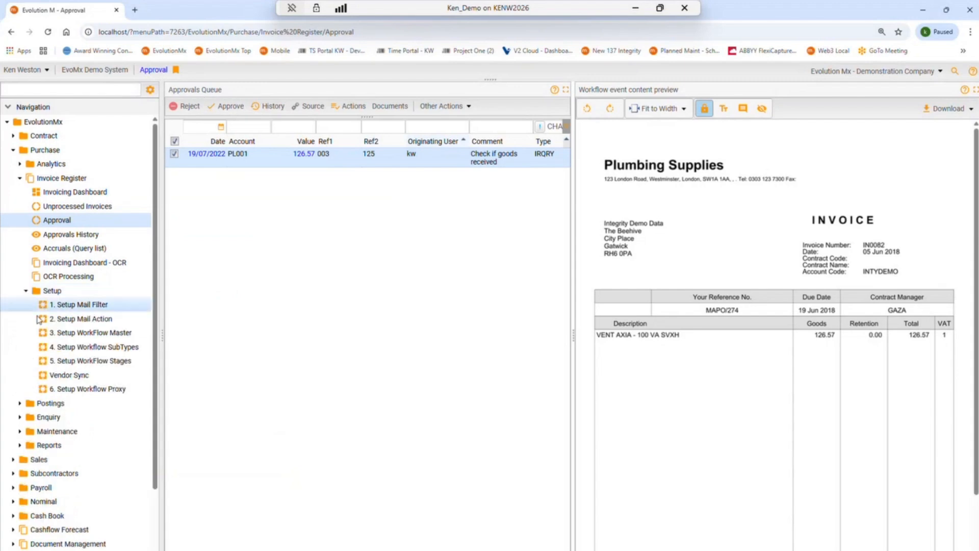
{"action": "left_click", "coordinate": [92, 362]}
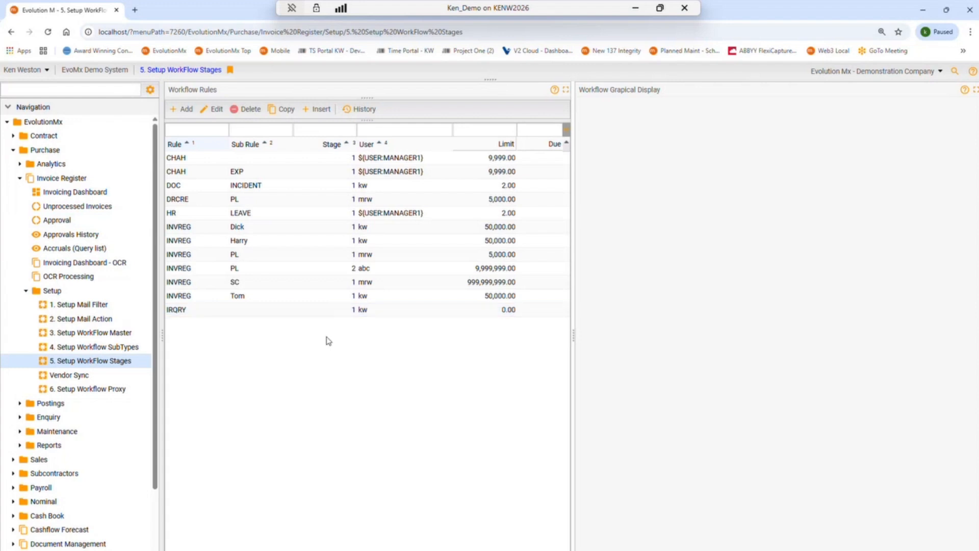
{"action": "left_click", "coordinate": [270, 302]}
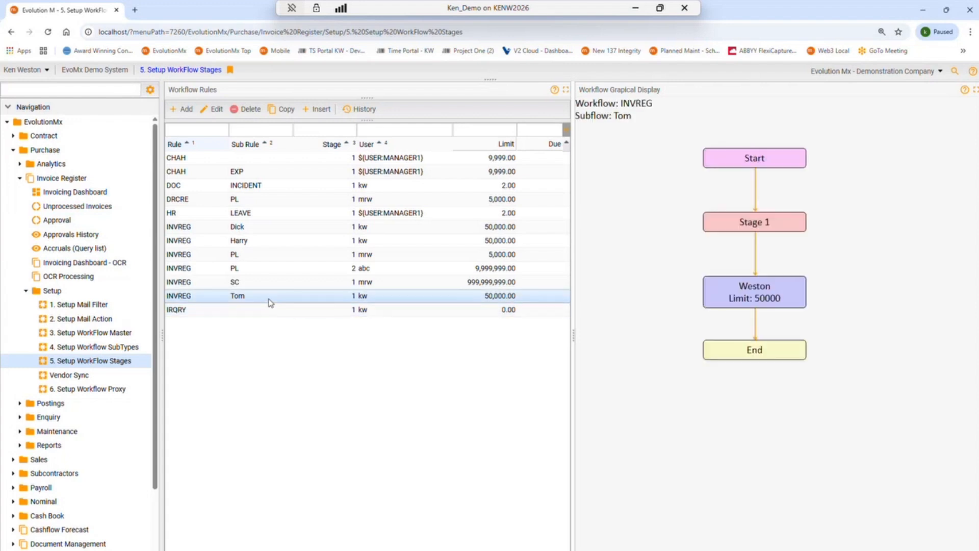
{"action": "left_click", "coordinate": [214, 111]}
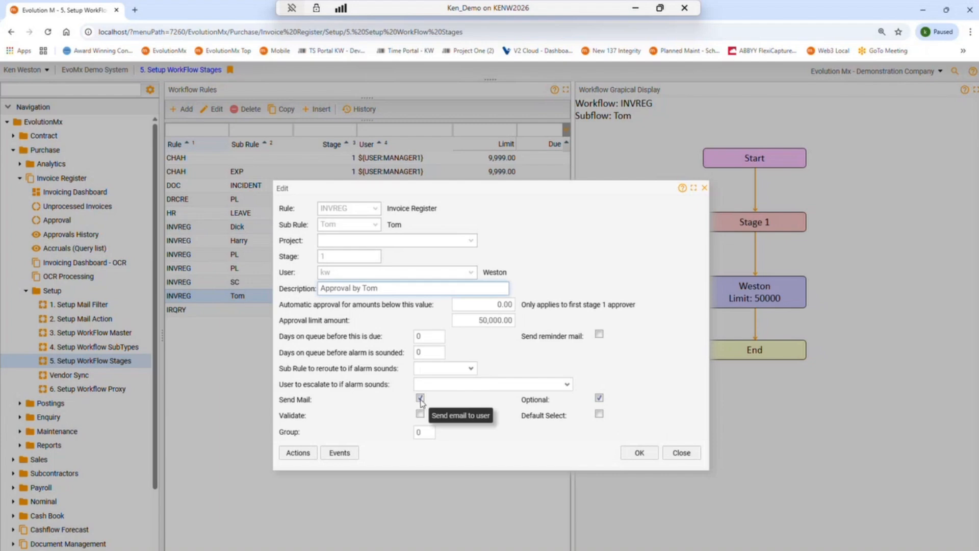
{"action": "left_click", "coordinate": [674, 453]}
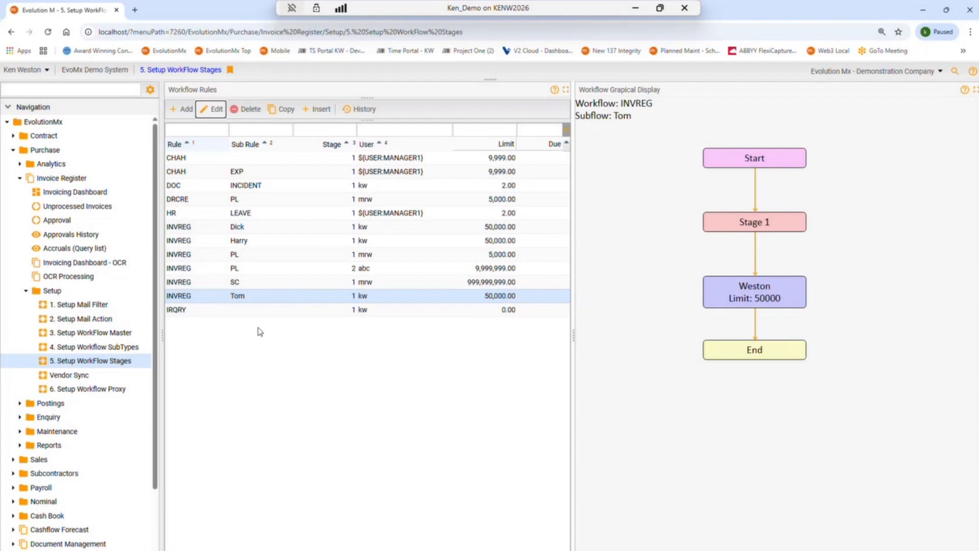
Examine the automatic approval value and approval limit of the INVREG PL stage 1 rule, and close it without changes.
{"action": "left_click", "coordinate": [280, 259]}
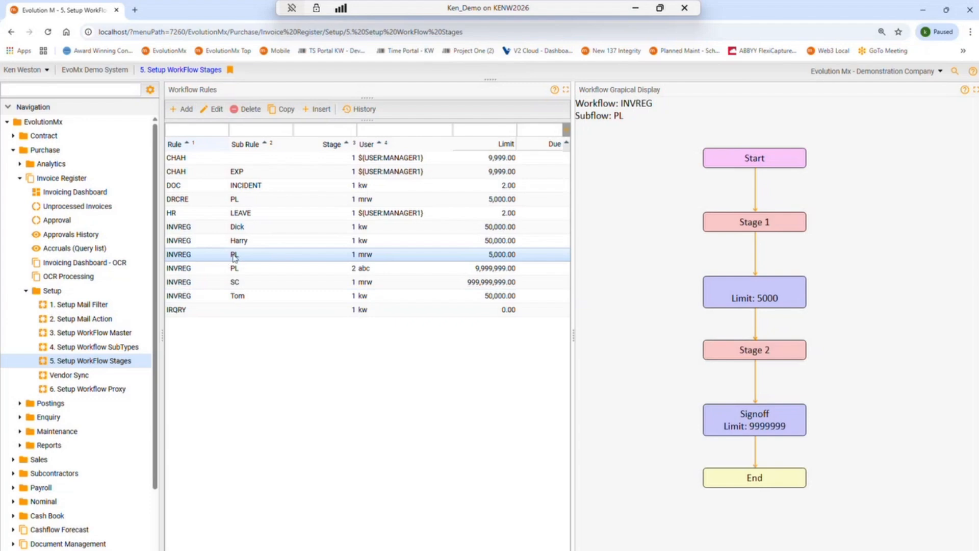
{"action": "left_click", "coordinate": [215, 109]}
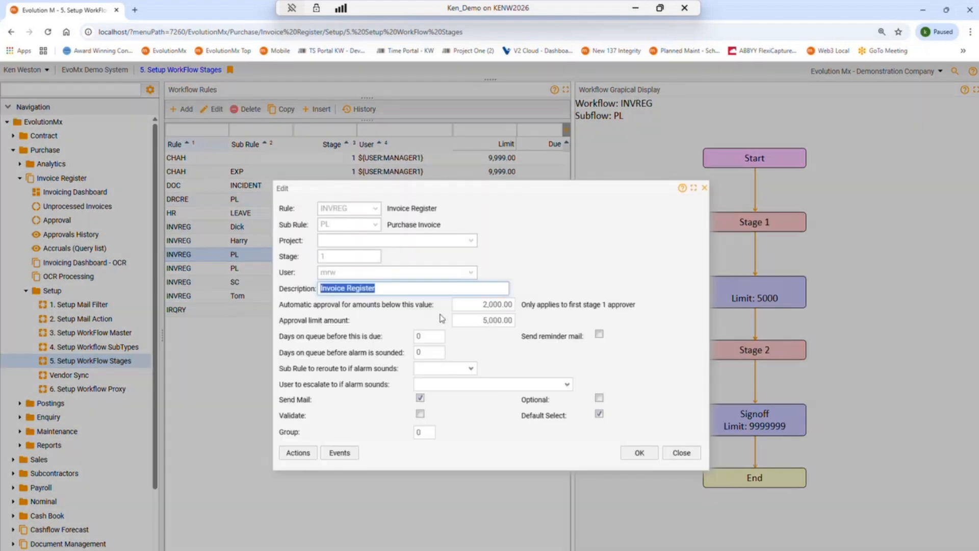
{"action": "left_click", "coordinate": [464, 301]}
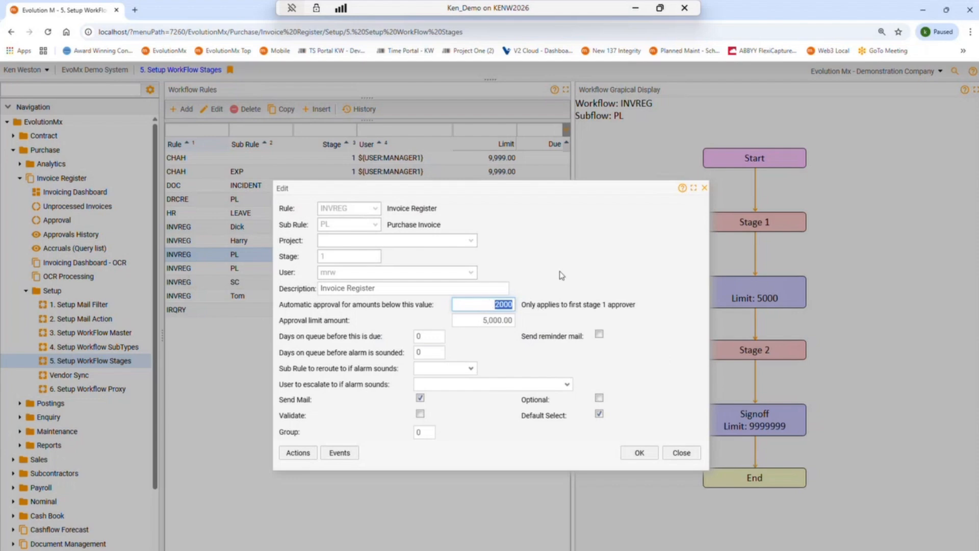
{"action": "left_click", "coordinate": [471, 319]}
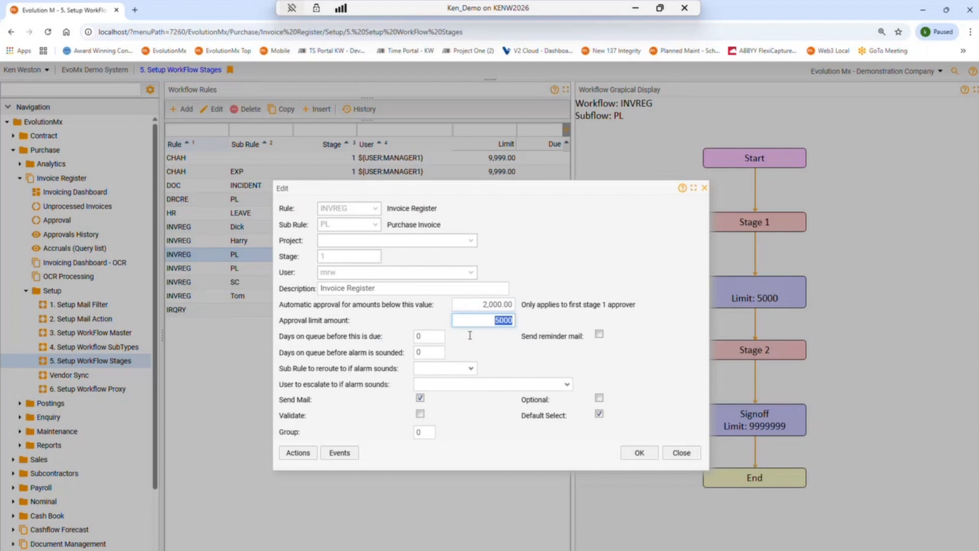
{"action": "left_click", "coordinate": [684, 453]}
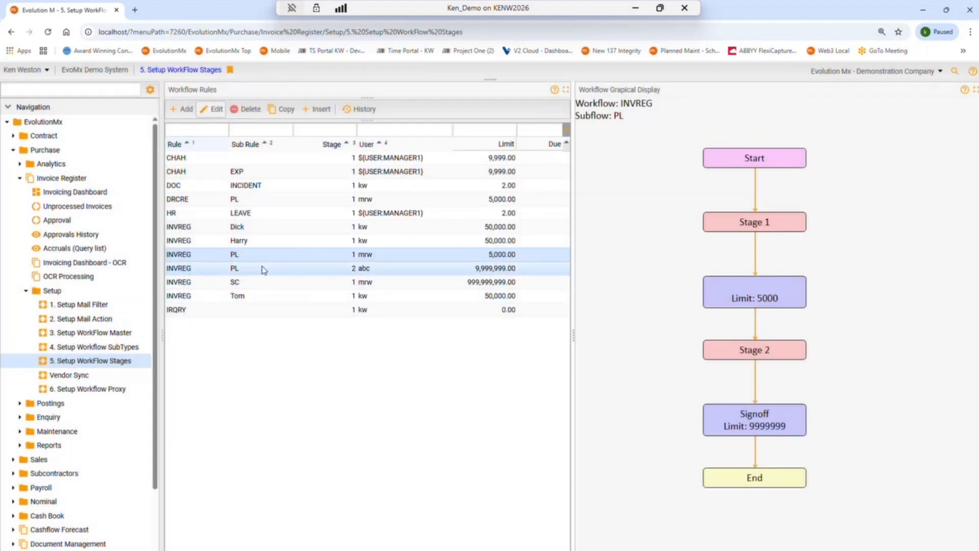
Examine the approval limit and options of the INVREG PL stage 2 rule, and close it without changes.
{"action": "left_click", "coordinate": [264, 269]}
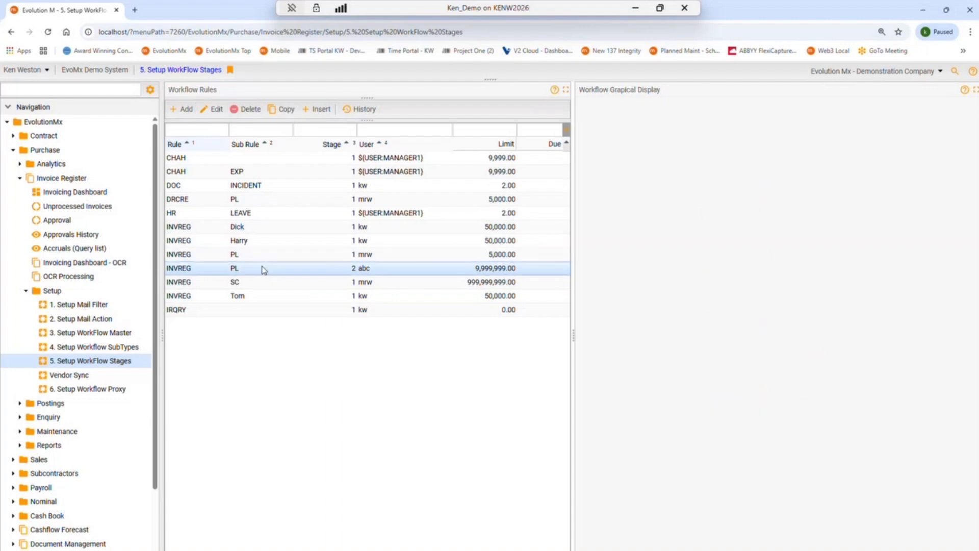
{"action": "left_click", "coordinate": [214, 112]}
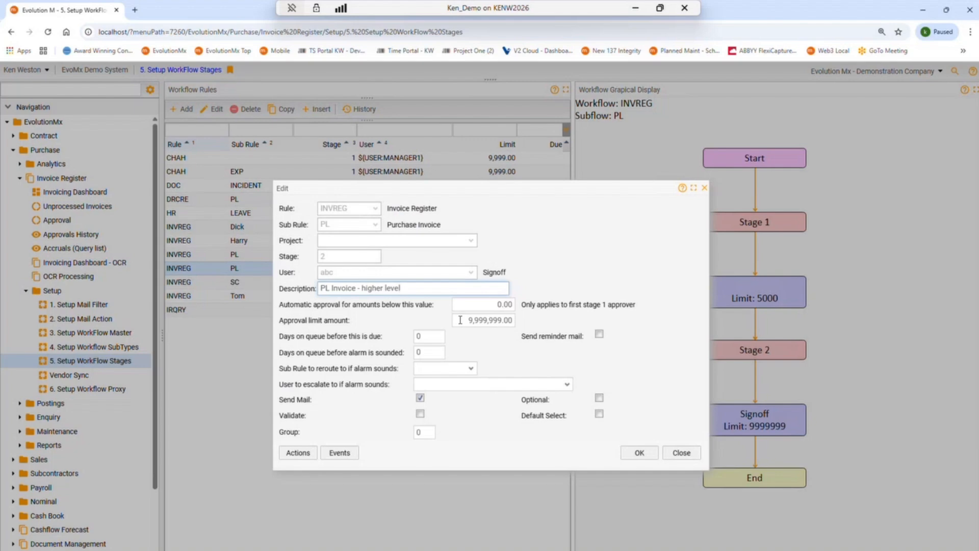
{"action": "left_click", "coordinate": [683, 454]}
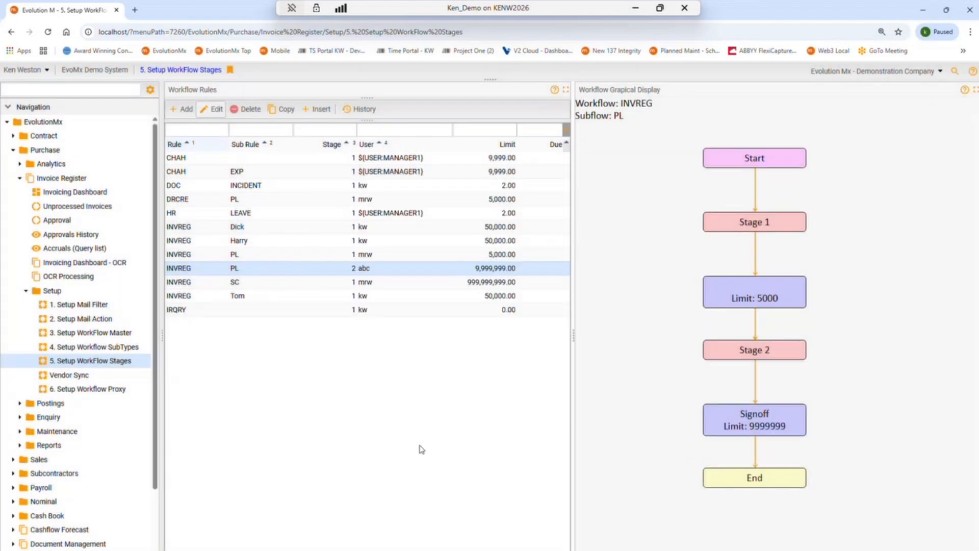
Open the Invoice Register's workflow proxy setup, examine the existing proxy record's user, proxy and date range, and close it without changes.
{"action": "left_click", "coordinate": [95, 389]}
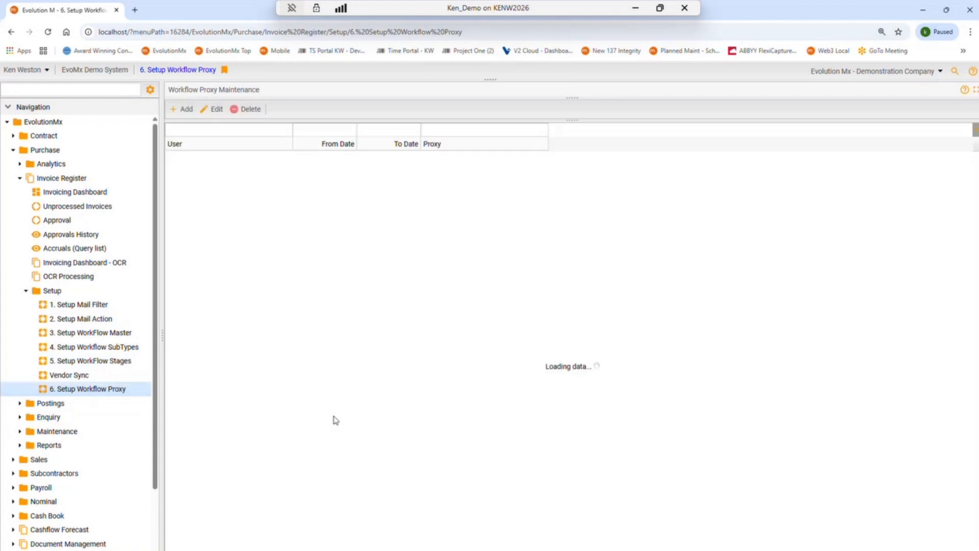
{"action": "left_click", "coordinate": [219, 160]}
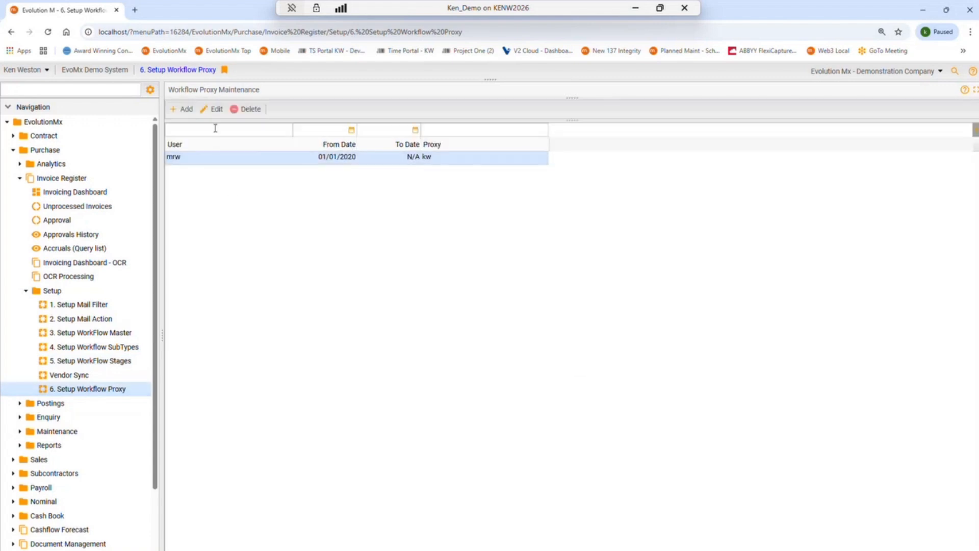
{"action": "left_click", "coordinate": [215, 110]}
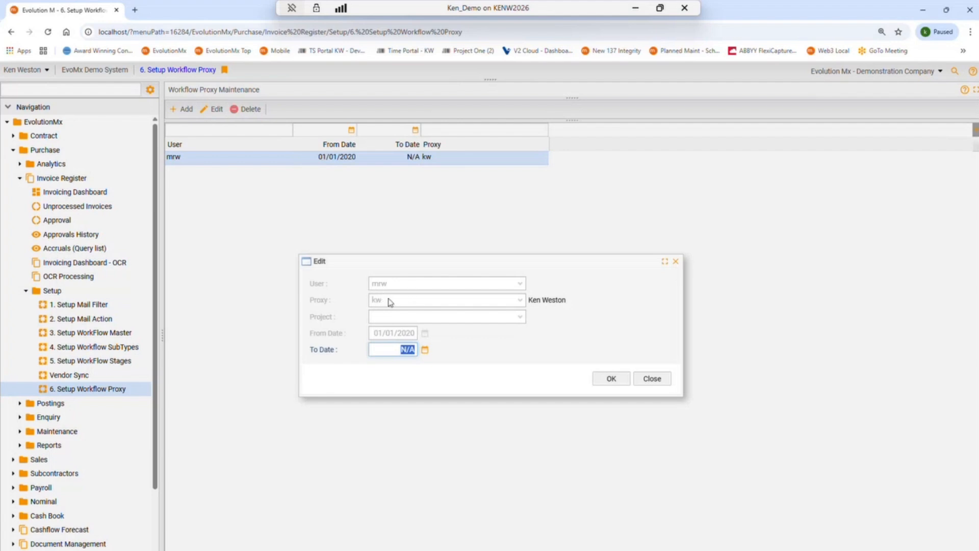
{"action": "left_click", "coordinate": [652, 379]}
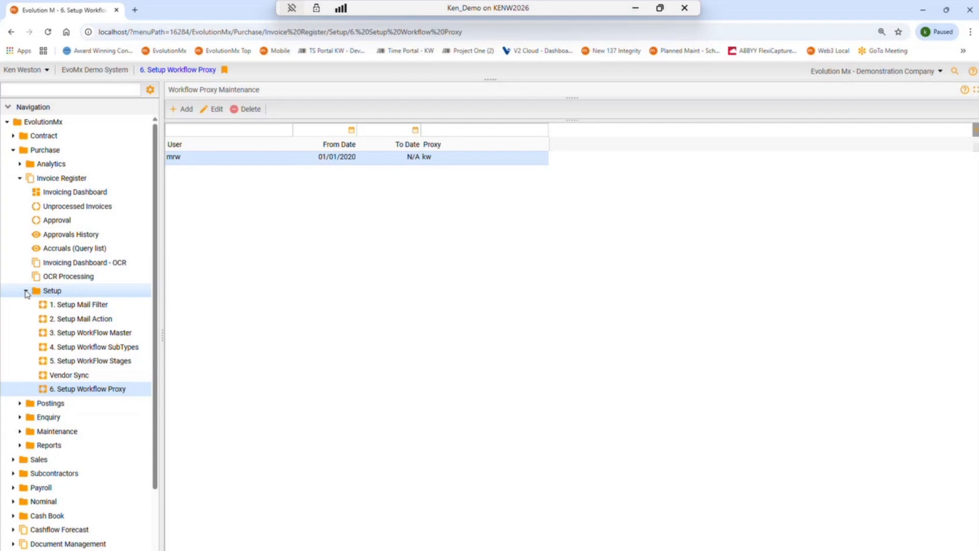
Collapse the Invoice Register's Setup folder and open the Purchase Invoicing Dashboard.
{"action": "left_click", "coordinate": [26, 291]}
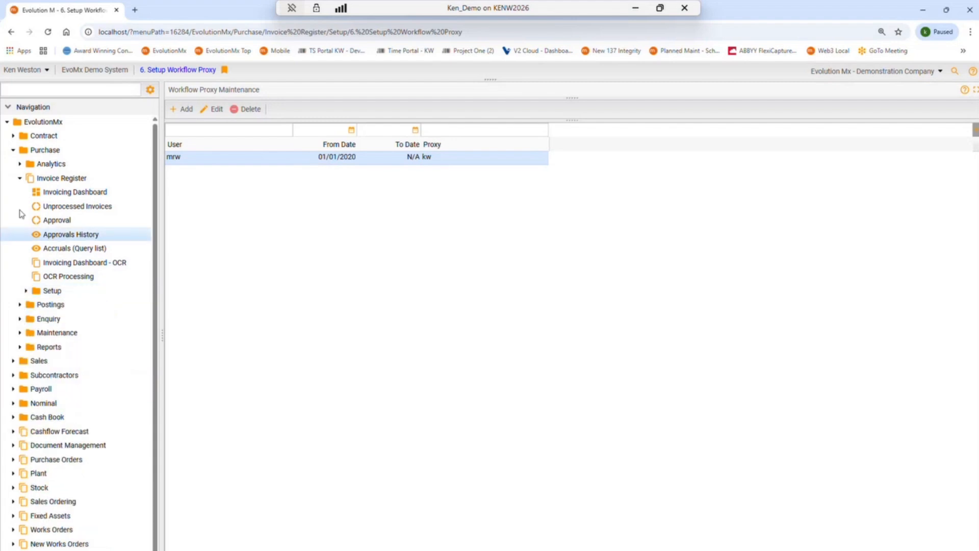
{"action": "left_click", "coordinate": [19, 179]}
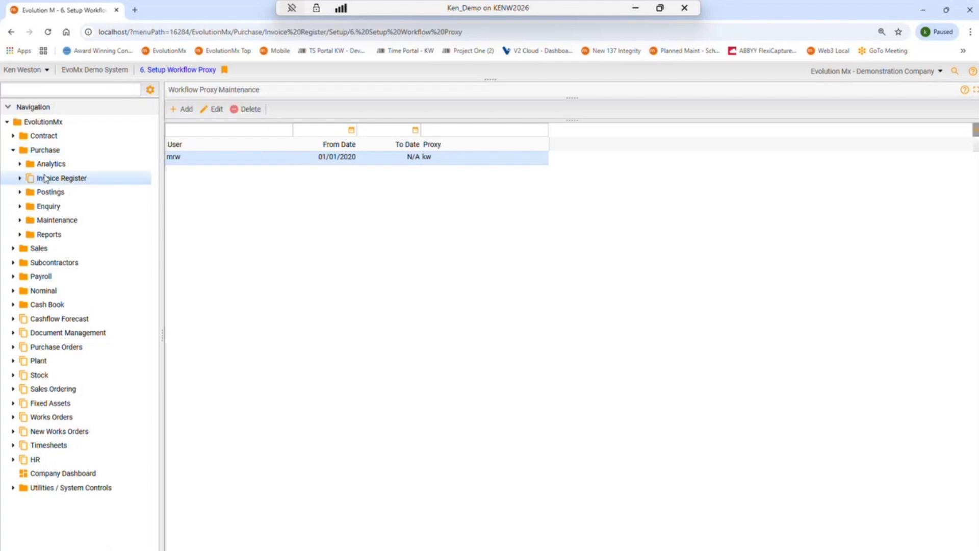
{"action": "left_click", "coordinate": [20, 178]}
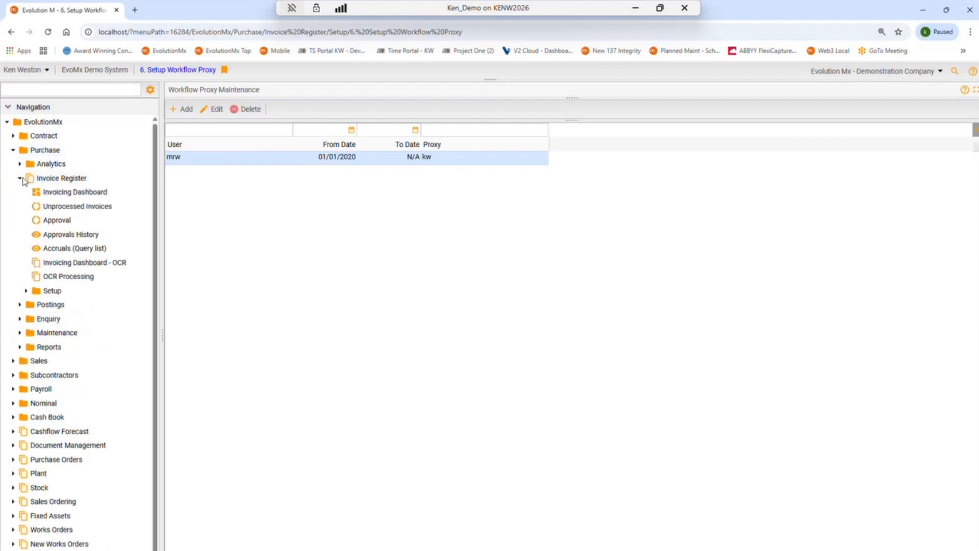
{"action": "left_click", "coordinate": [68, 192]}
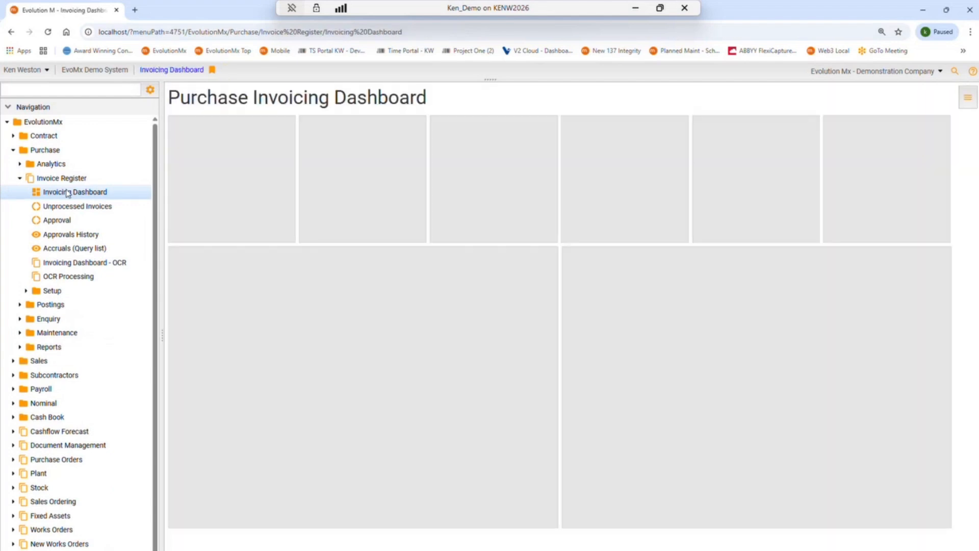